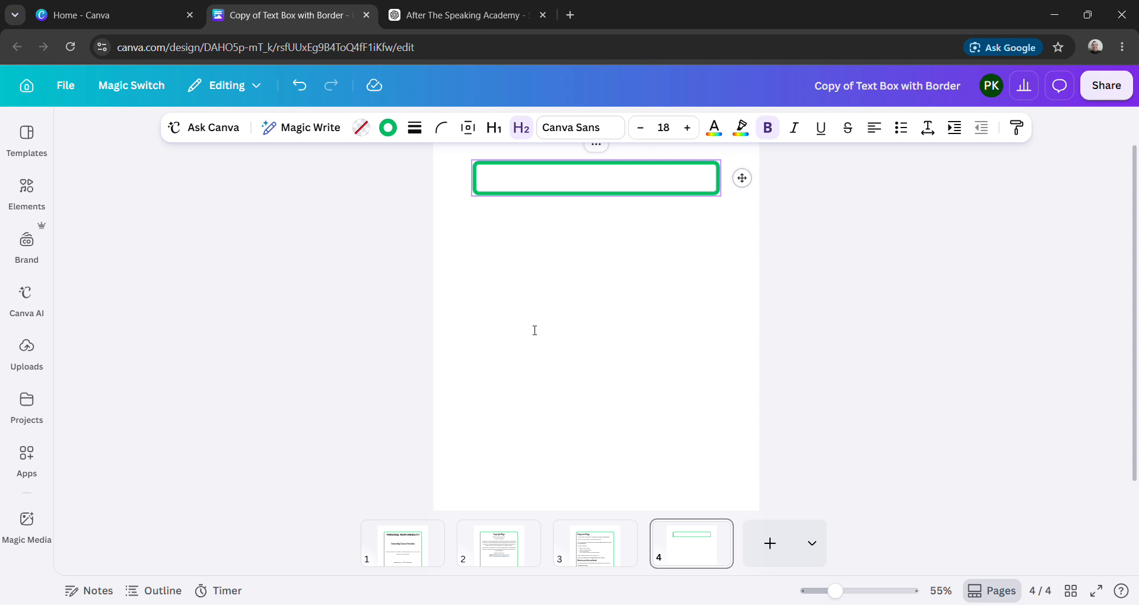
- Paste the copied "1. What Personal Responsibility Really Means" section into the empty green-bordered text box on page 4
{"action": "key", "text": "ctrl+v"}
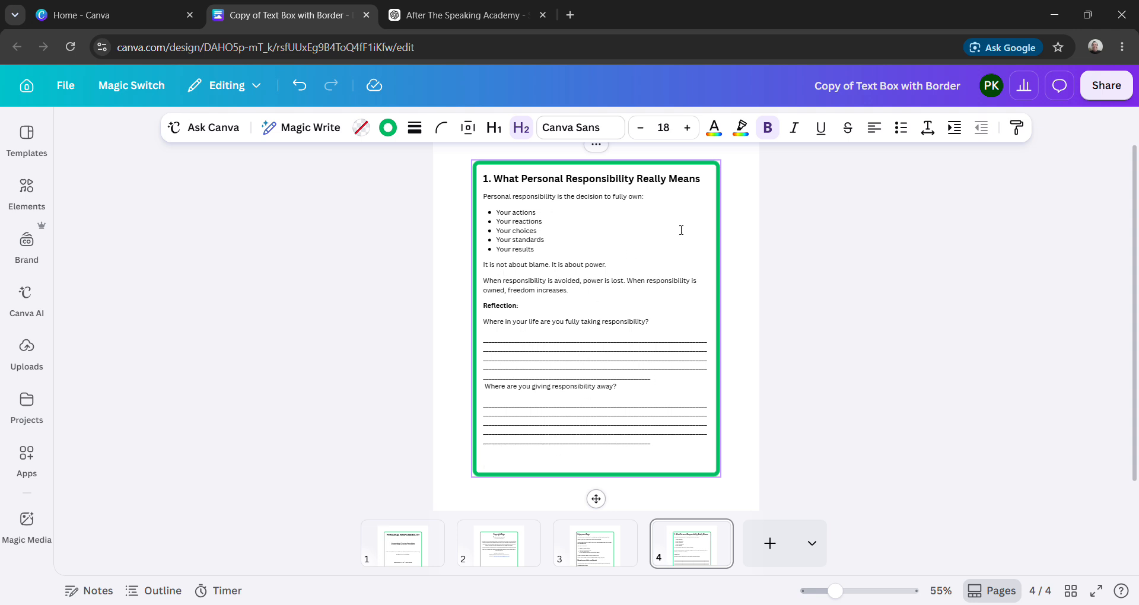
{"action": "left_click", "coordinate": [855, 591]}
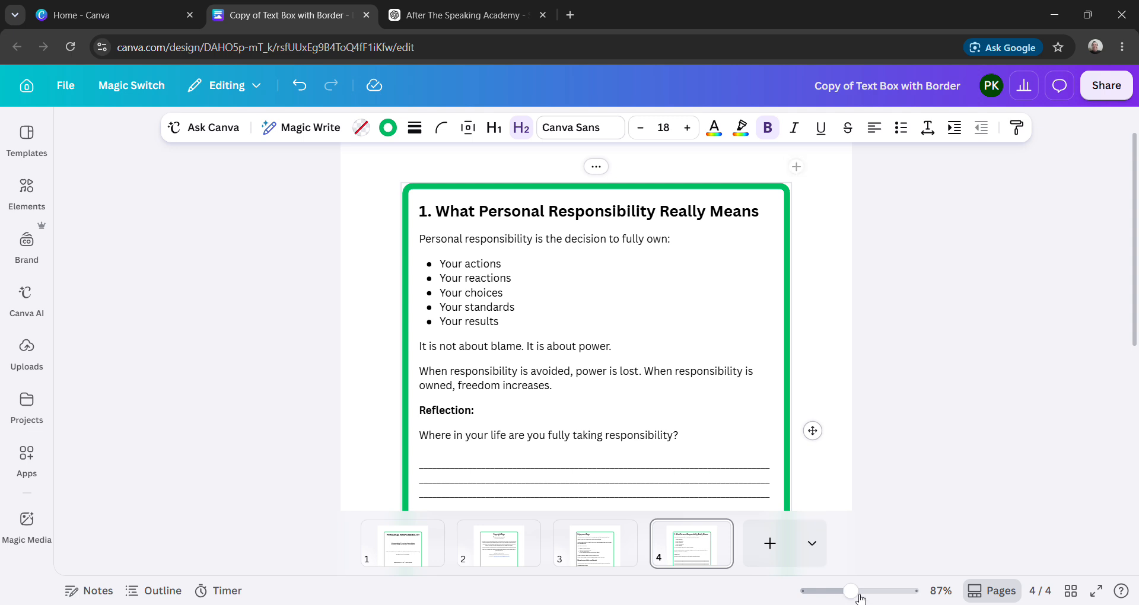
{"action": "mouse_move", "coordinate": [860, 595]}
{"action": "left_mouse_down"}
{"action": "mouse_move", "coordinate": [877, 596]}
{"action": "mouse_move", "coordinate": [839, 591]}
{"action": "left_mouse_up"}
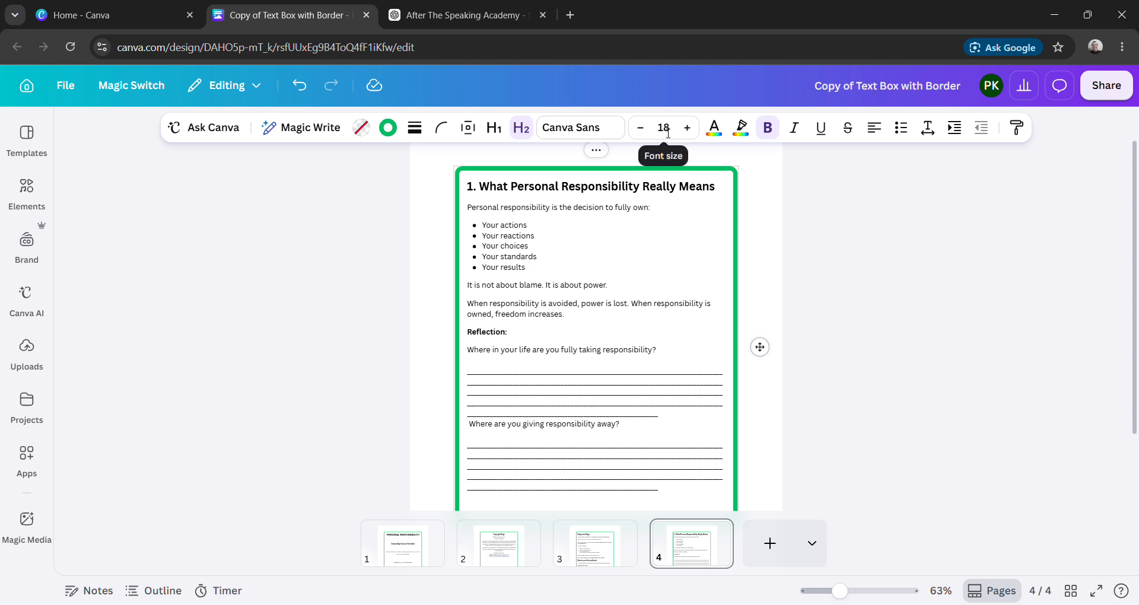
- Set the font size of the "Reflection:" heading on page 4 to 14
{"action": "left_click", "coordinate": [671, 214]}
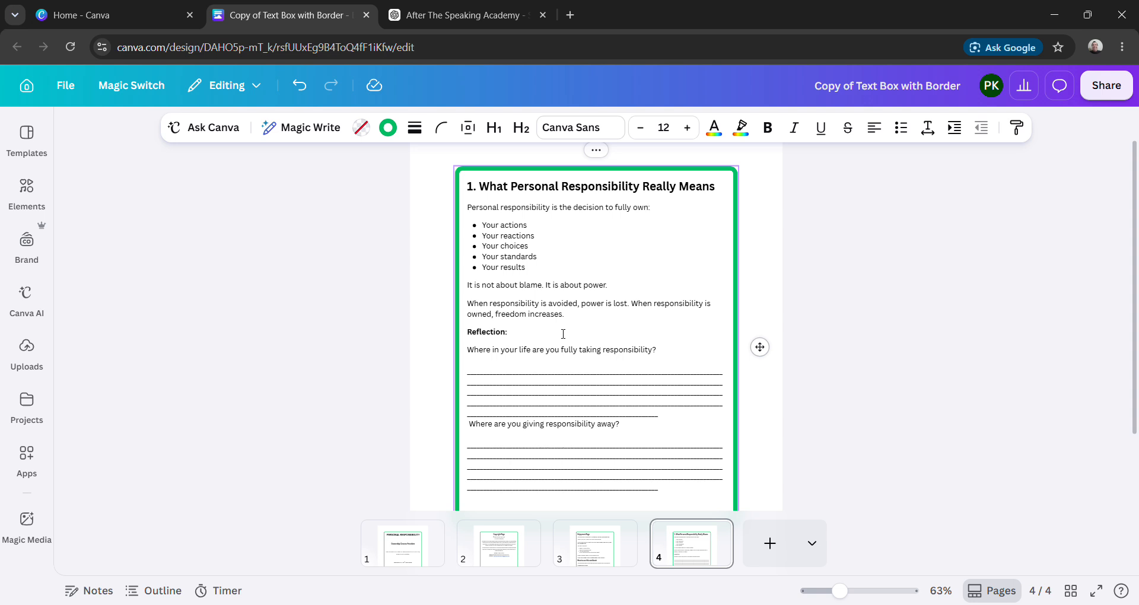
{"action": "left_click", "coordinate": [506, 336]}
{"action": "left_click_drag", "start_coordinate": [509, 336], "coordinate": [474, 339]}
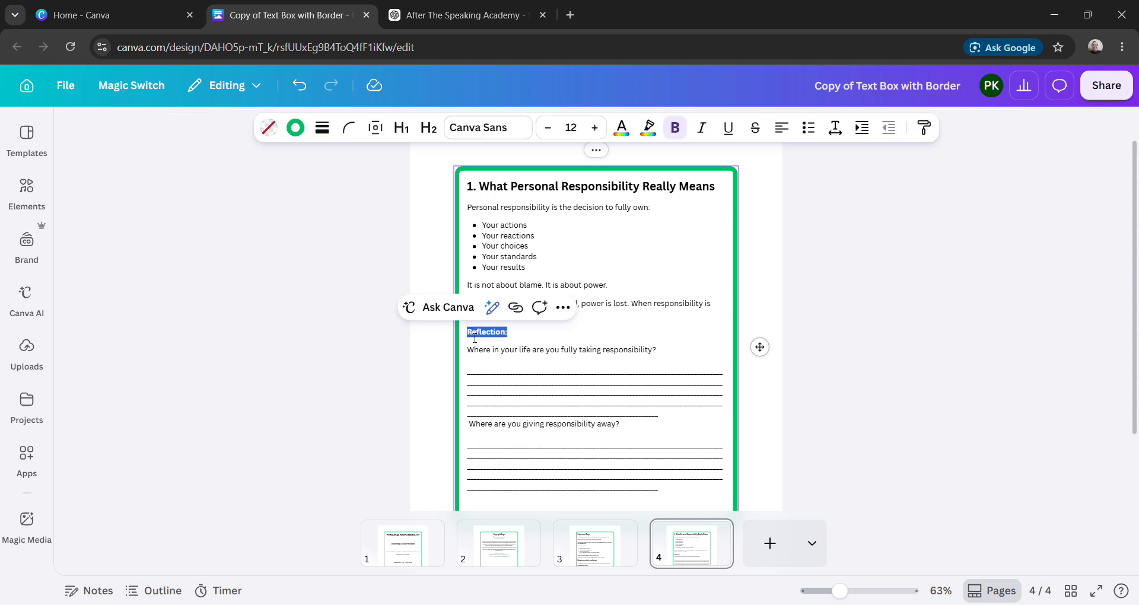
{"action": "left_click", "coordinate": [574, 136]}
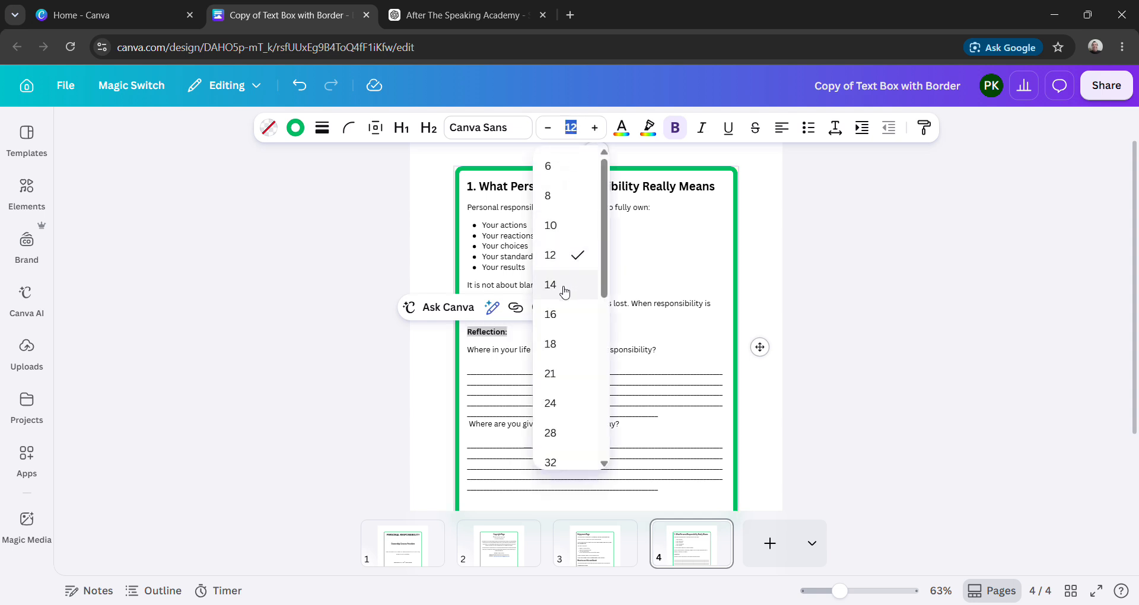
{"action": "left_click", "coordinate": [564, 290]}
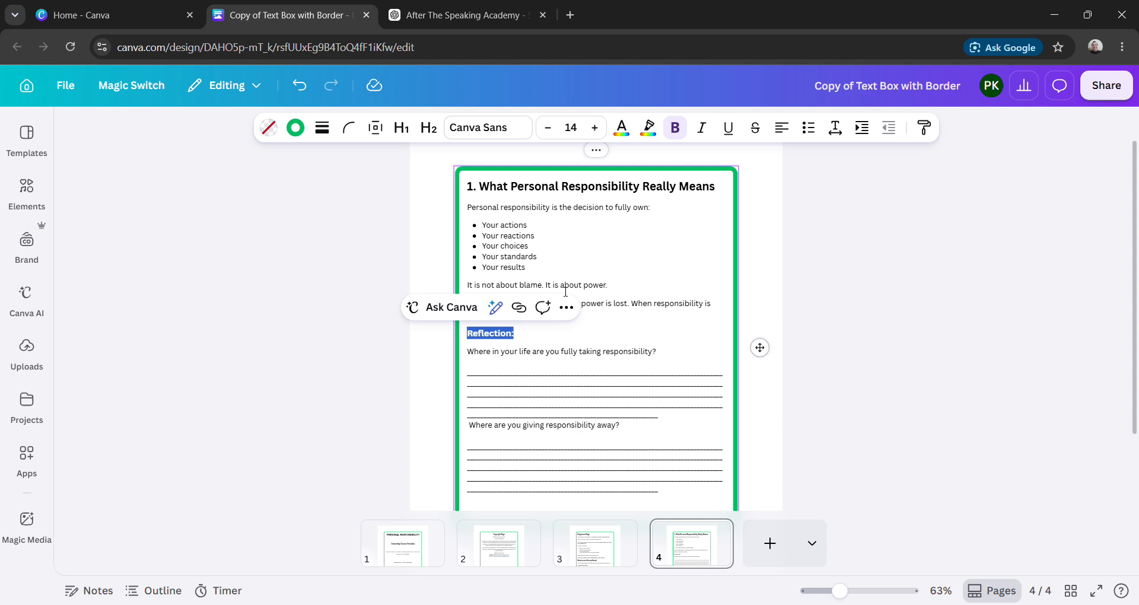
{"action": "left_click", "coordinate": [540, 337]}
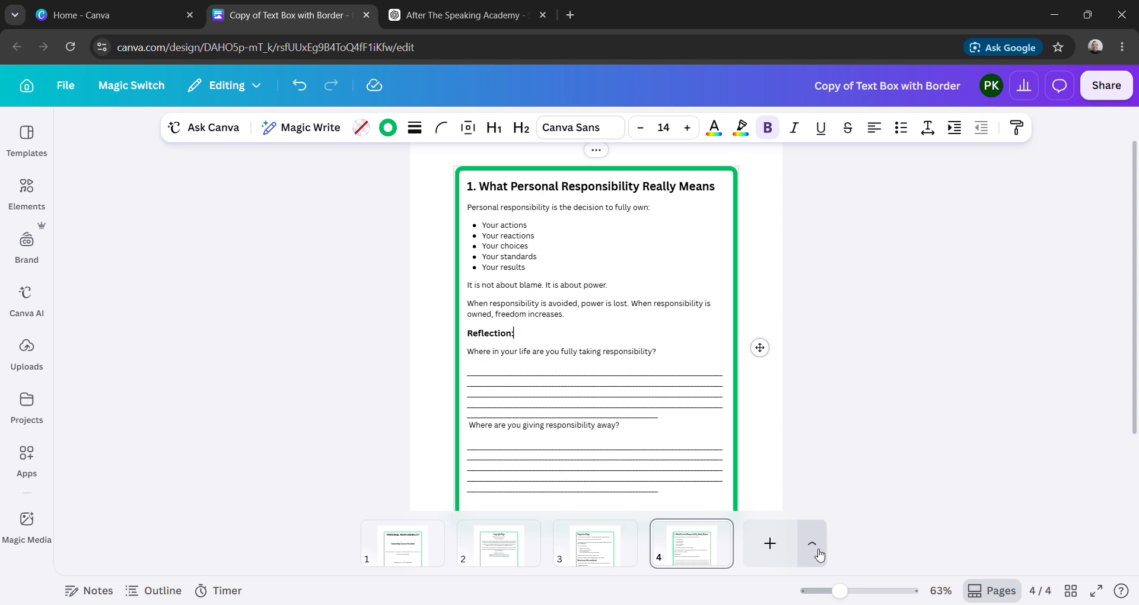
- Remove the blank line and the short last answer line under the first reflection question, and the space before "Where are you giving responsibility away?"
{"action": "mouse_move", "coordinate": [841, 591]}
{"action": "left_mouse_down"}
{"action": "mouse_move", "coordinate": [855, 596]}
{"action": "mouse_move", "coordinate": [840, 593]}
{"action": "left_mouse_up"}
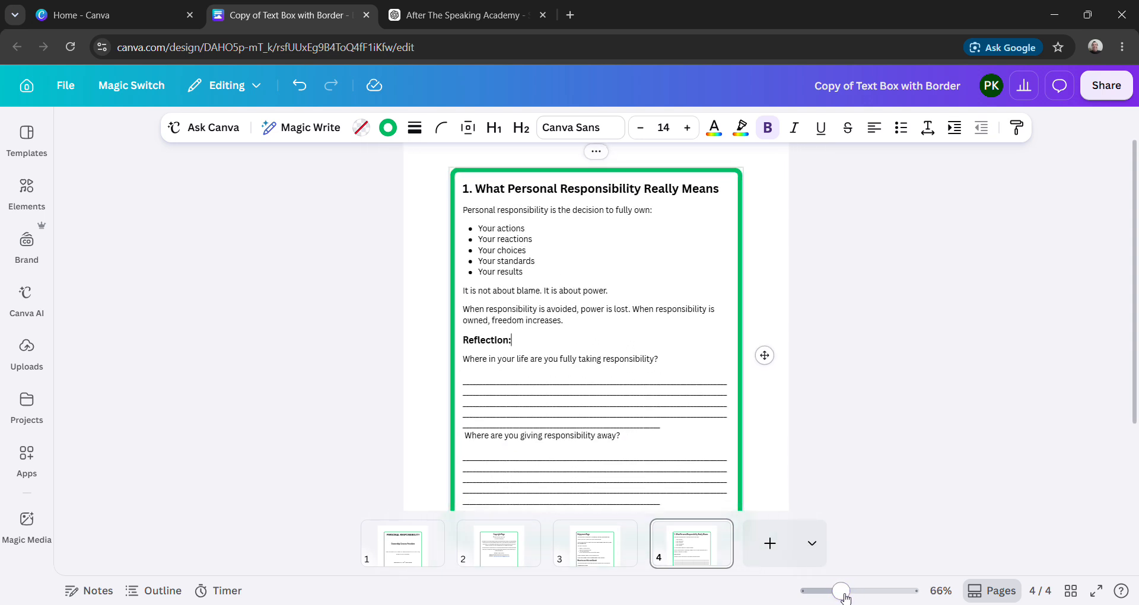
{"action": "left_click", "coordinate": [468, 384]}
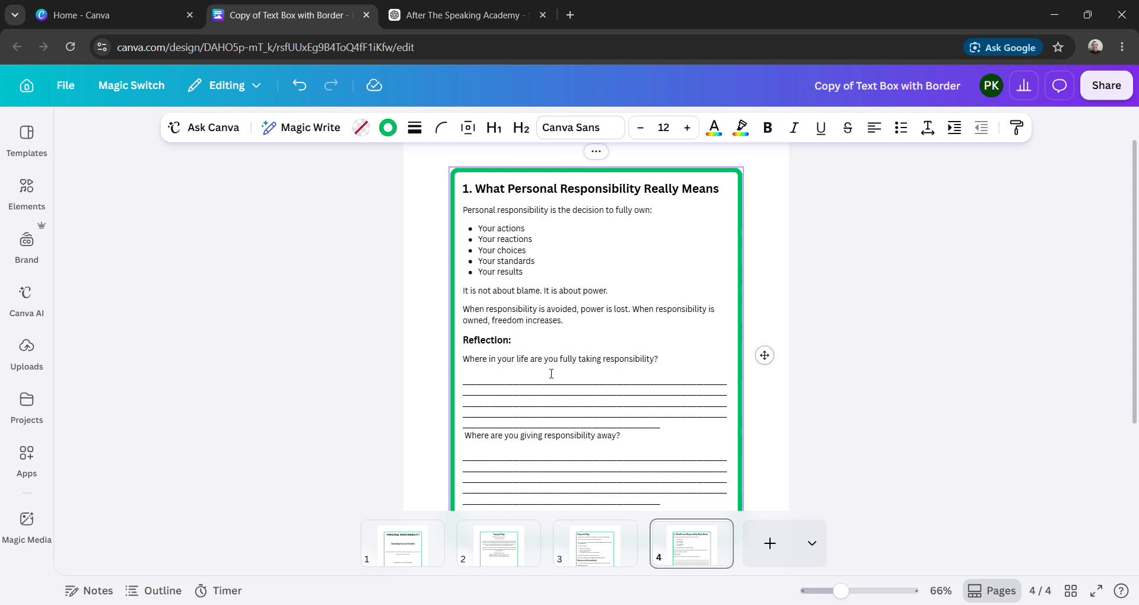
{"action": "key", "text": "BackSpace"}
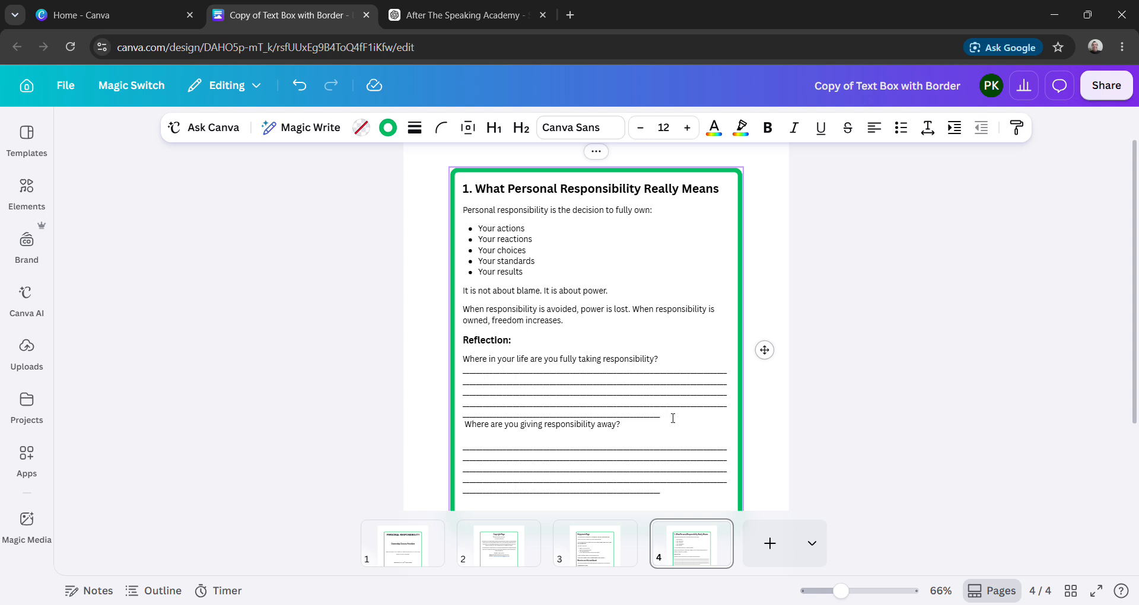
{"action": "left_click_drag", "start_coordinate": [673, 419], "coordinate": [459, 415]}
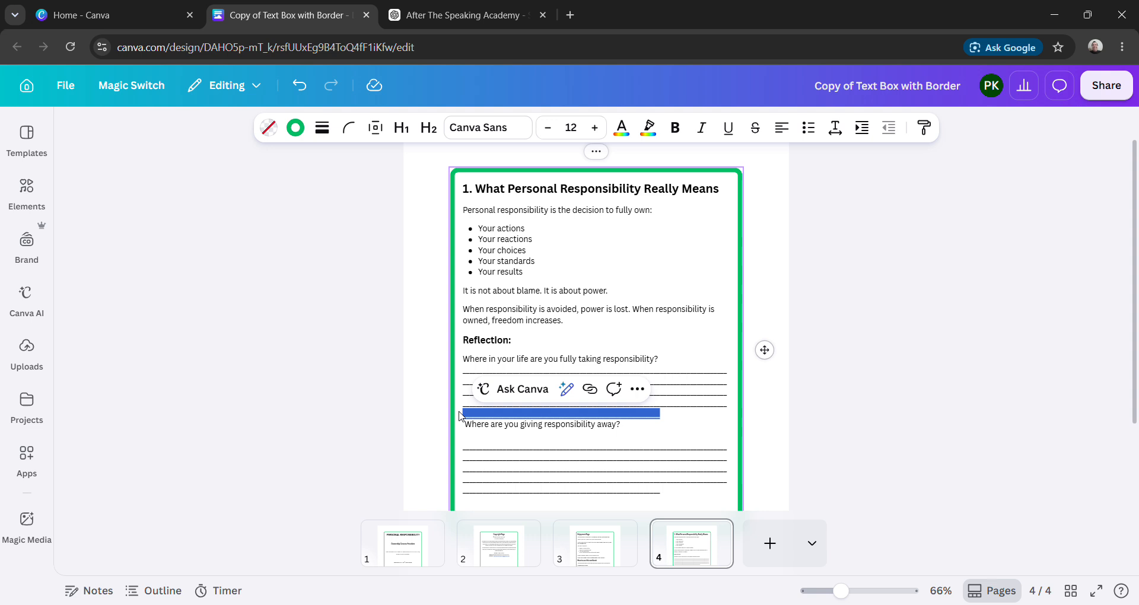
{"action": "key", "text": "BackSpace"}
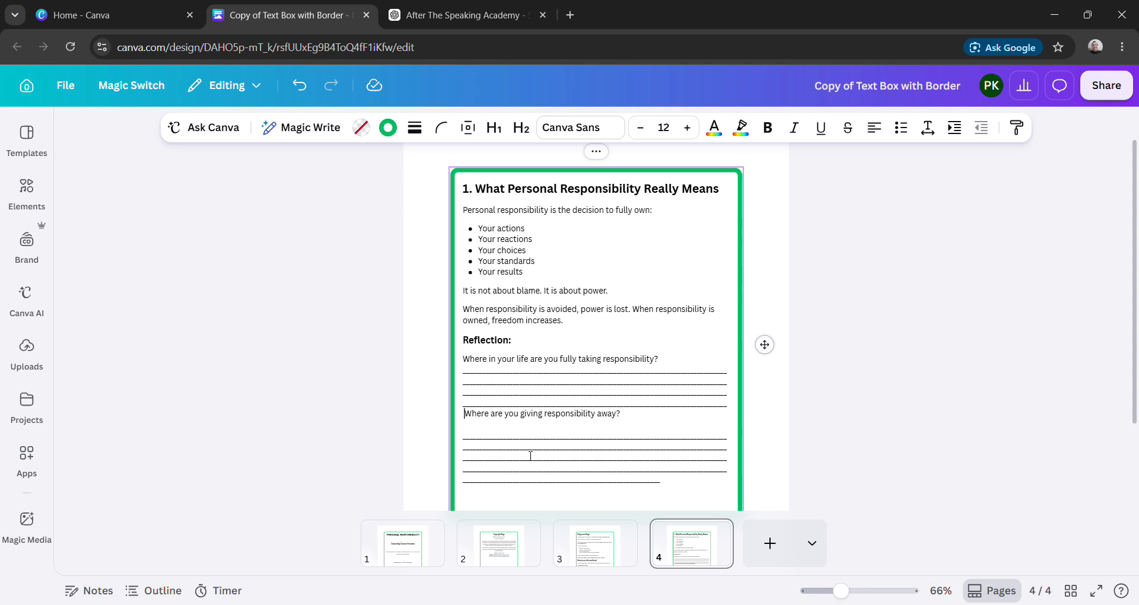
{"action": "key", "text": "BackSpace"}
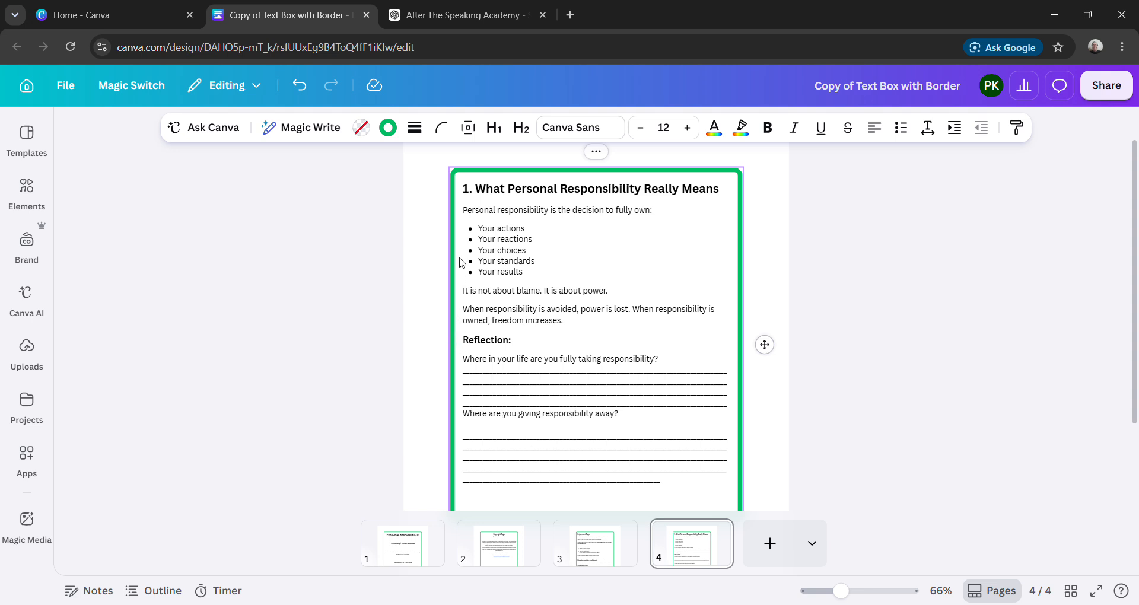
- Delete the blank line and the short last answer line under "Where are you giving responsibility away?"
{"action": "left_click", "coordinate": [468, 434]}
{"action": "key", "text": "Escape"}
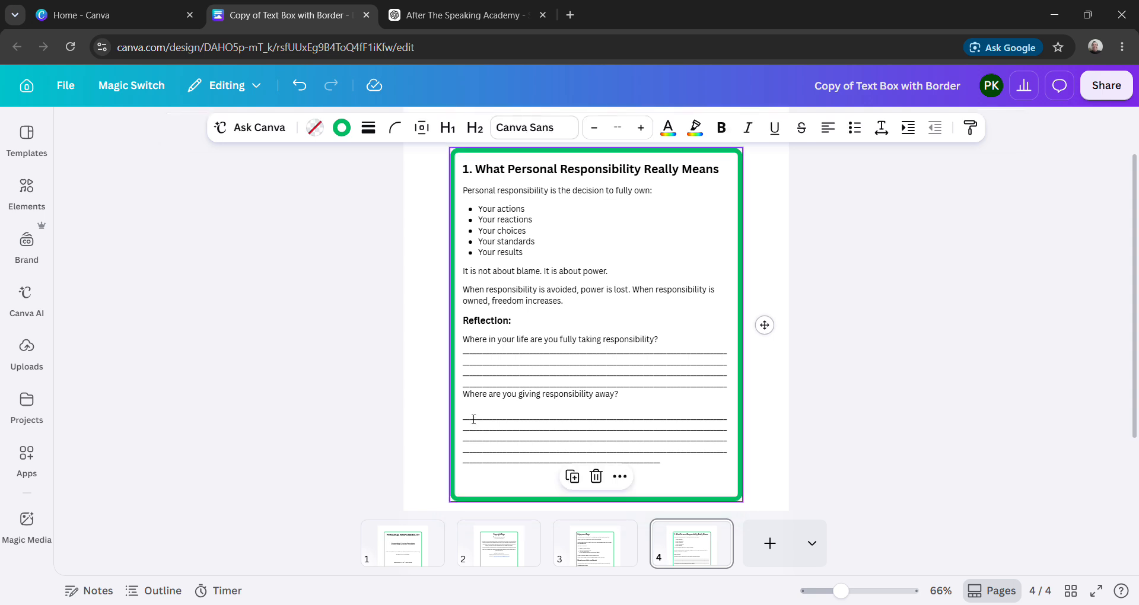
{"action": "left_click", "coordinate": [470, 418]}
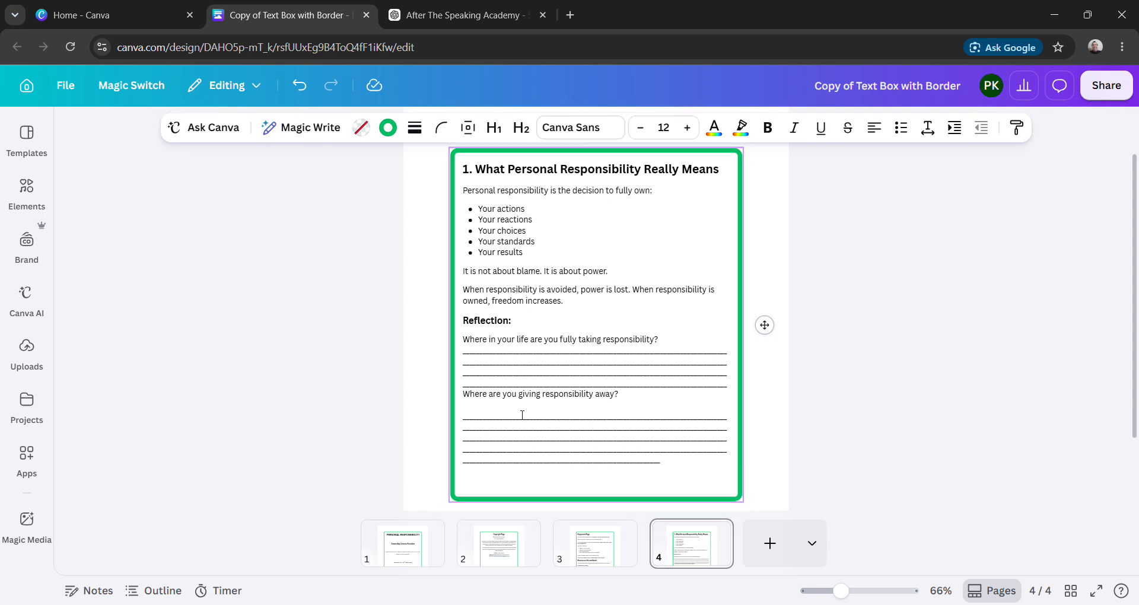
{"action": "key", "text": "Delete"}
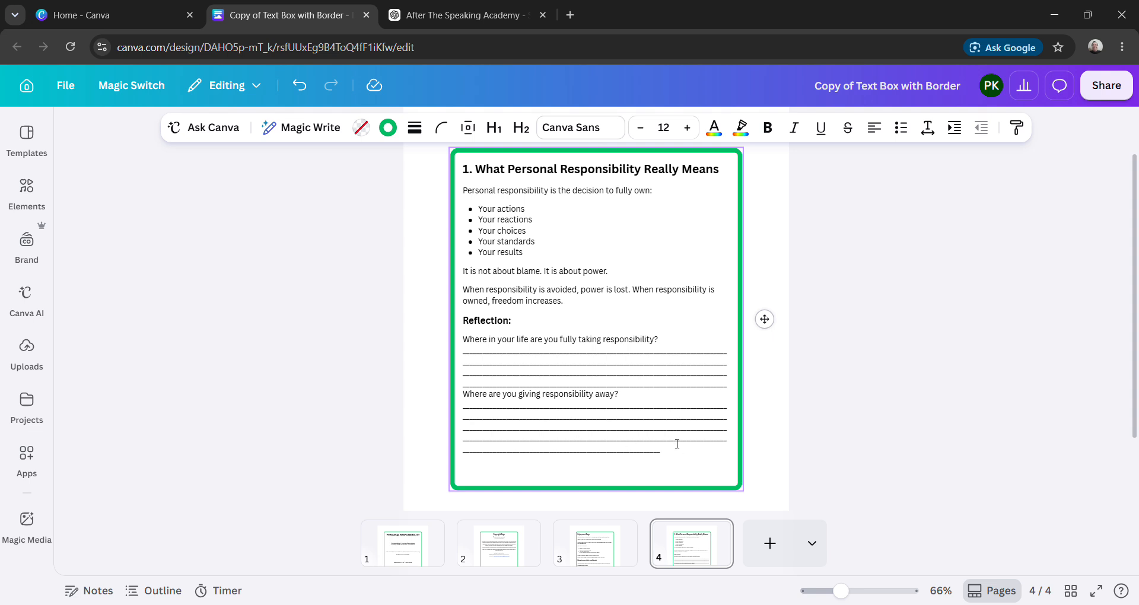
{"action": "left_click", "coordinate": [661, 456]}
{"action": "left_click_drag", "start_coordinate": [661, 455], "coordinate": [464, 454]}
{"action": "key", "text": "BackSpace"}
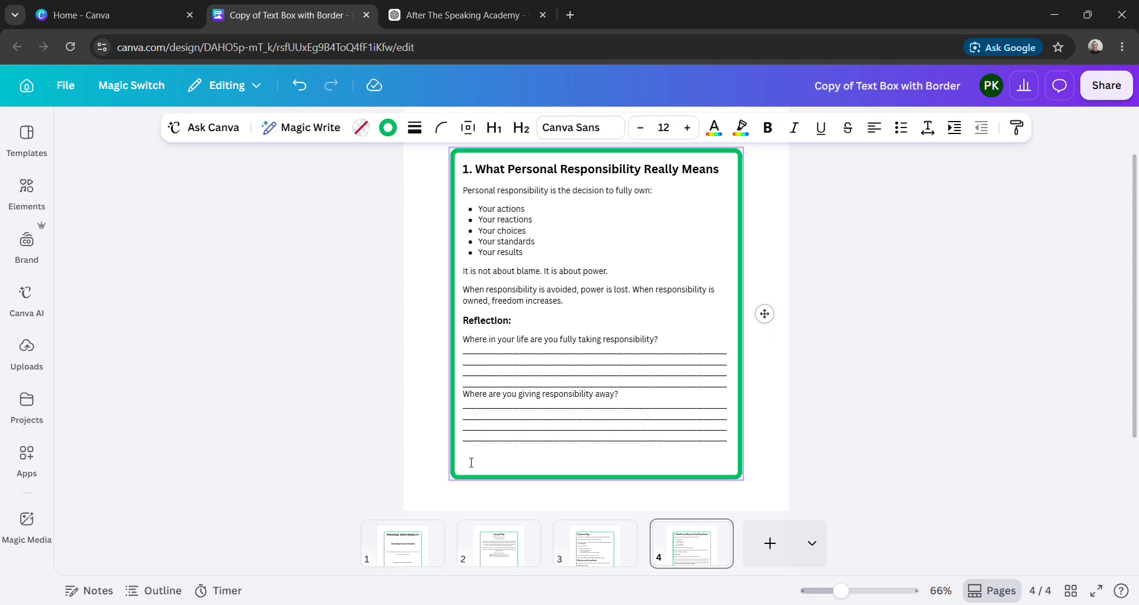
{"action": "key", "text": "Escape"}
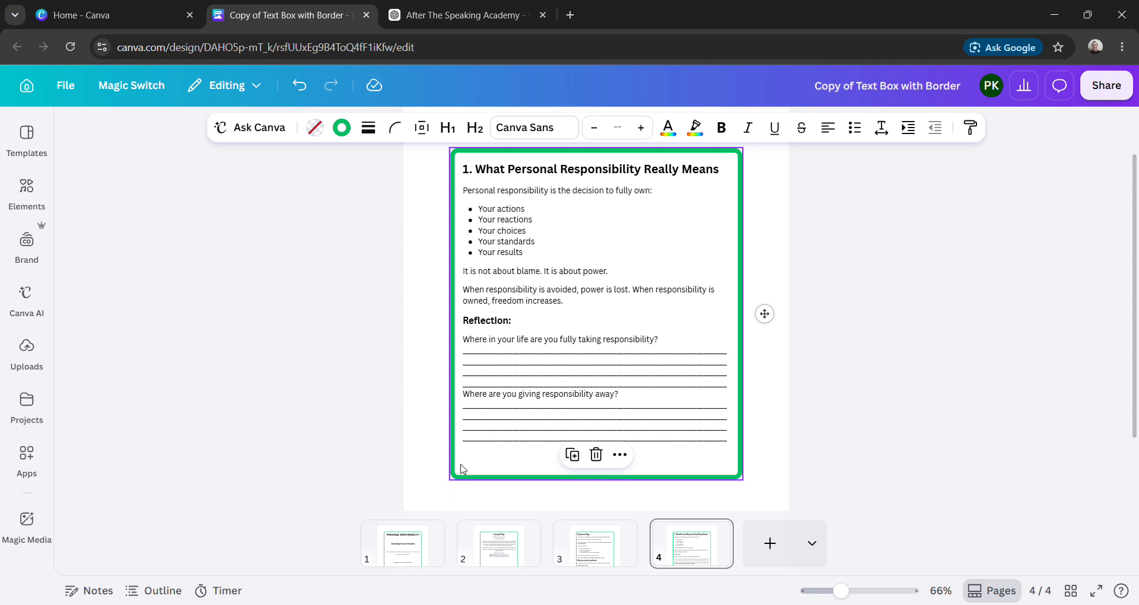
- Extend the bordered text box to the lower part of page 4 with empty lines, removing those that spill onto another page
{"action": "left_click", "coordinate": [477, 466]}
{"action": "left_click", "coordinate": [477, 465]}
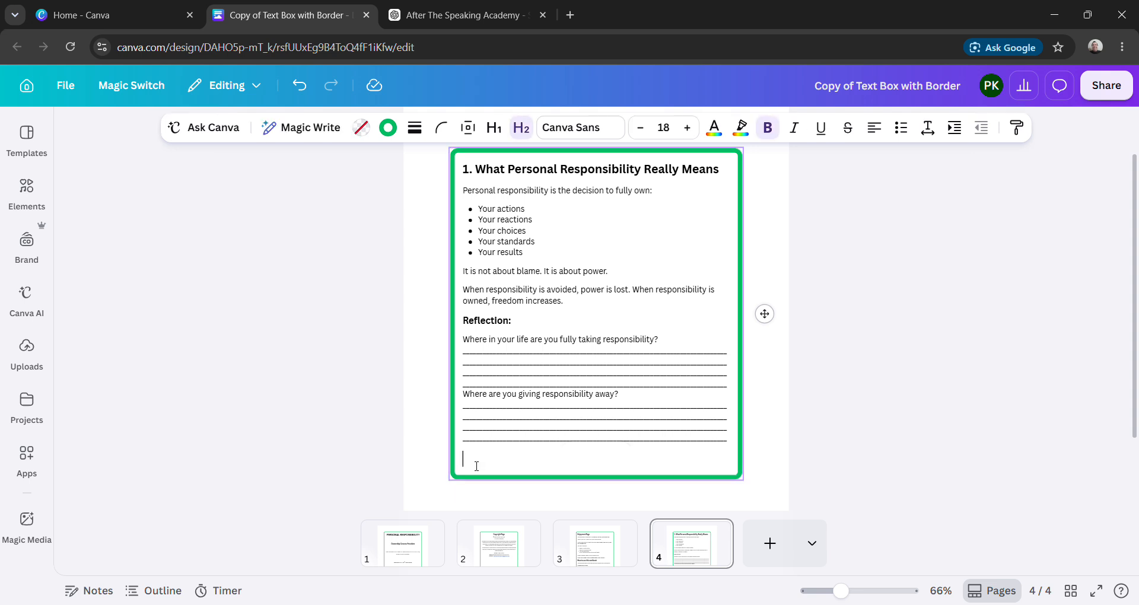
{"action": "key", "text": "Return"}
{"action": "key", "text": "Return"}
{"action": "key", "text": "Return"}
{"action": "key", "text": "Return"}
{"action": "key", "text": "Return"}
{"action": "key", "text": "Return"}
{"action": "key", "text": "Return"}
{"action": "key", "text": "Return"}
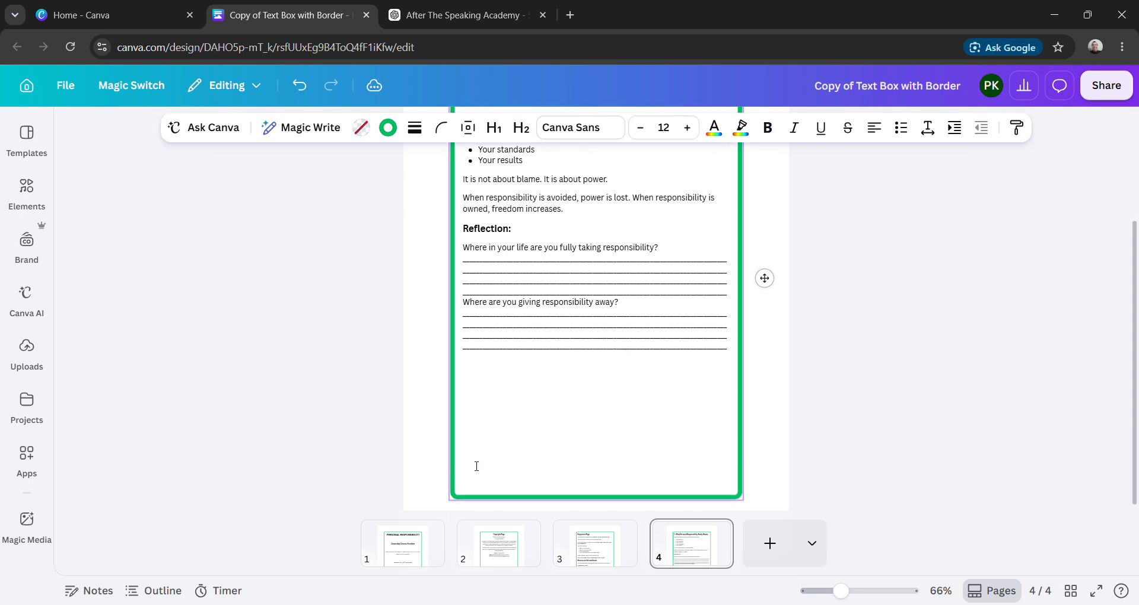
{"action": "key", "text": "Return"}
{"action": "key", "text": "Return"}
{"action": "key", "text": "Return"}
{"action": "key", "text": "Return"}
{"action": "key", "text": "Return"}
{"action": "key", "text": "Return"}
{"action": "key", "text": "Return"}
{"action": "key", "text": "Return"}
{"action": "key", "text": "Return"}
{"action": "key", "text": "Return"}
{"action": "key", "text": "Return"}
{"action": "key", "text": "Return"}
{"action": "key", "text": "Return"}
{"action": "key", "text": "Return"}
{"action": "key", "text": "Return"}
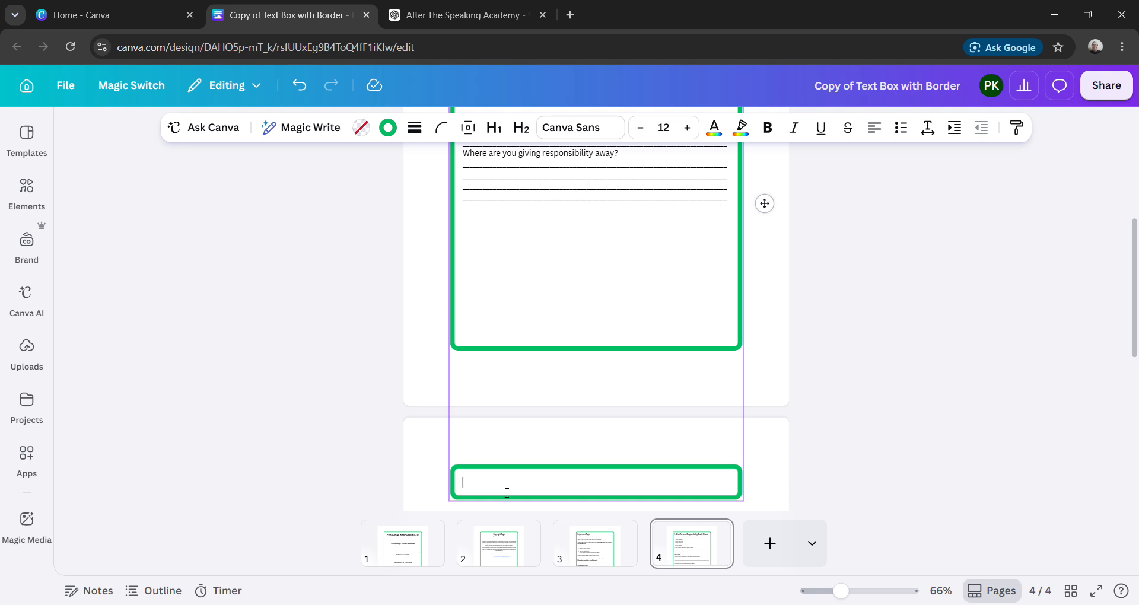
{"action": "key", "text": "BackSpace"}
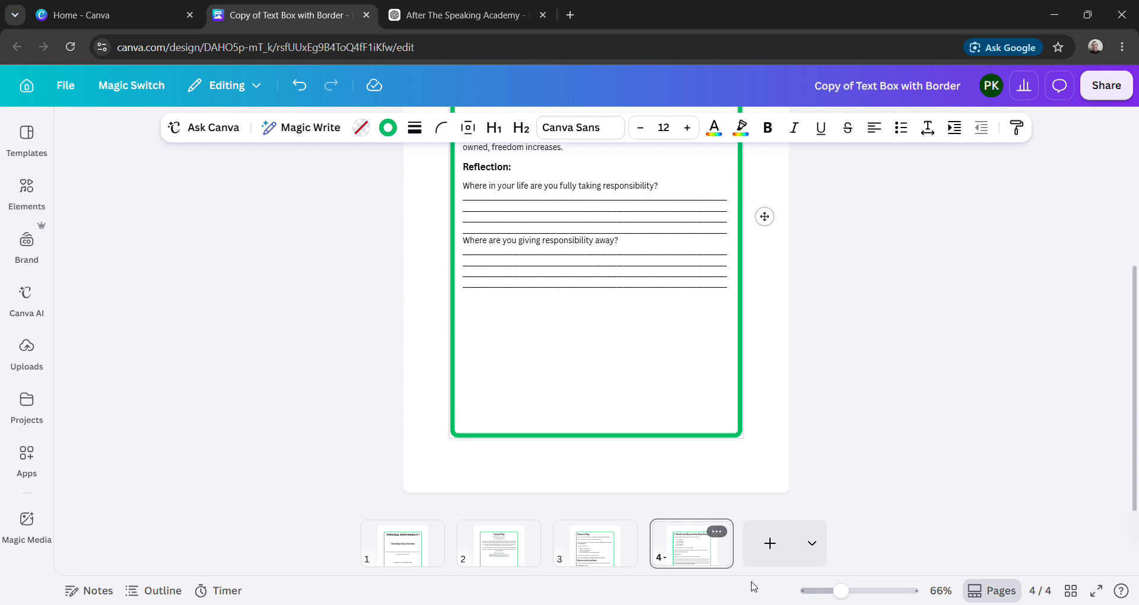
- Duplicate page 4 and clear all the text from the bordered box on the new page 5
{"action": "left_click", "coordinate": [719, 534]}
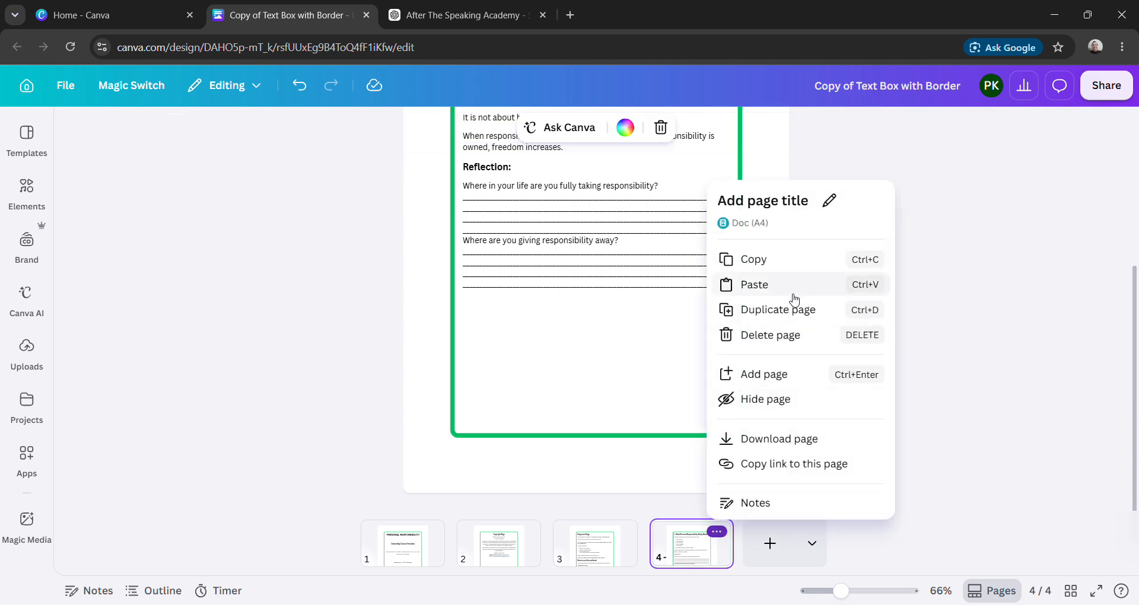
{"action": "left_click", "coordinate": [789, 323]}
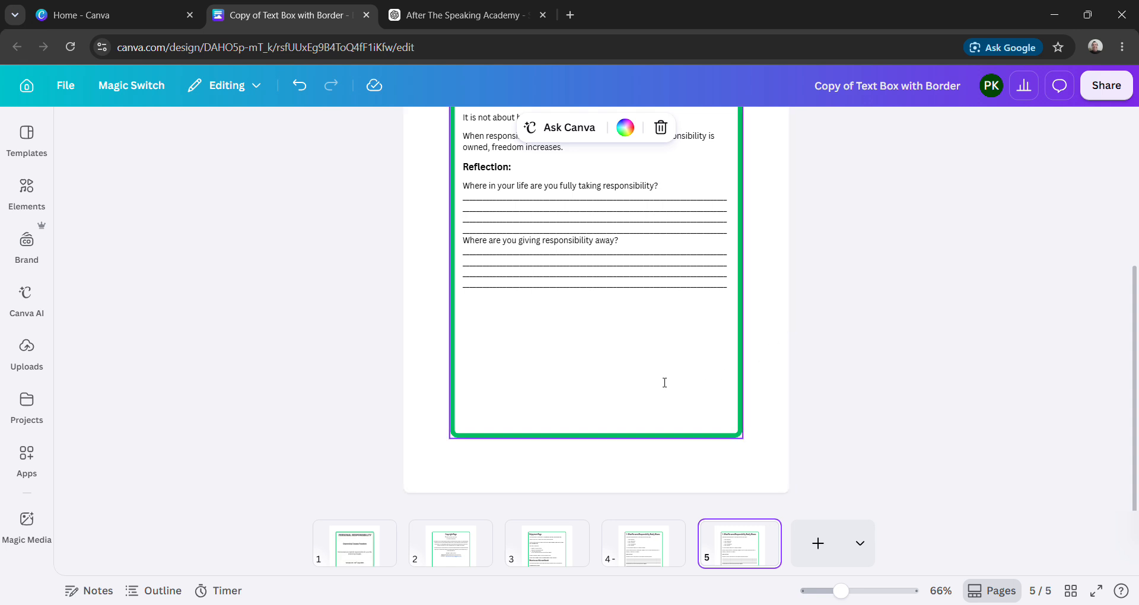
{"action": "left_click_drag", "start_coordinate": [460, 425], "coordinate": [463, 214]}
{"action": "key", "text": "BackSpace"}
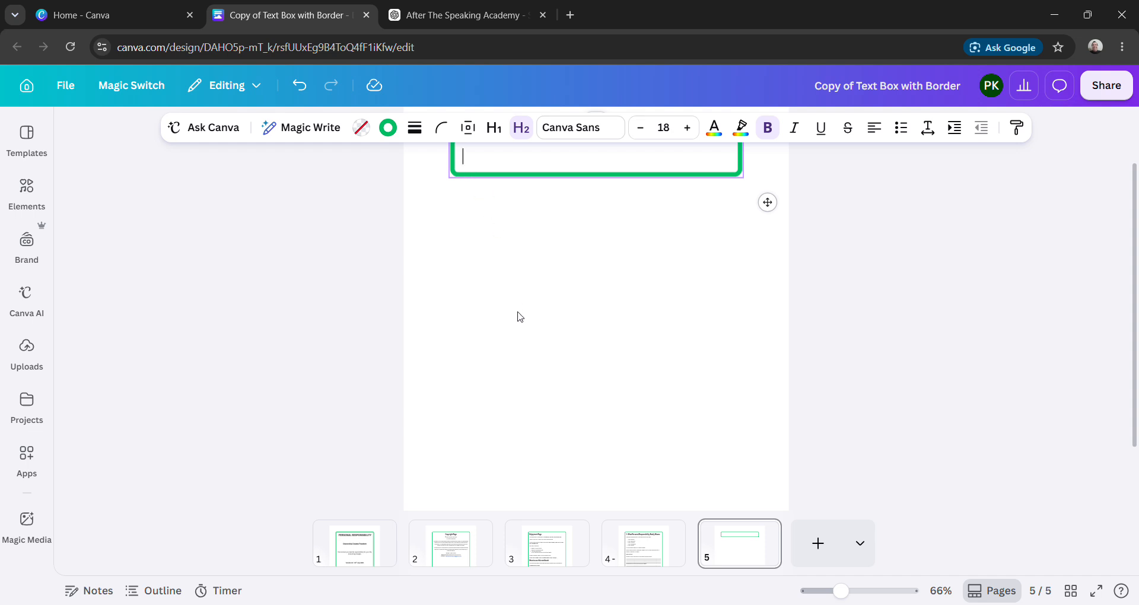
- Paste the copied "2. Responsibility vs Blame" section into the emptied bordered box on page 5
{"action": "key", "text": "ctrl+v"}
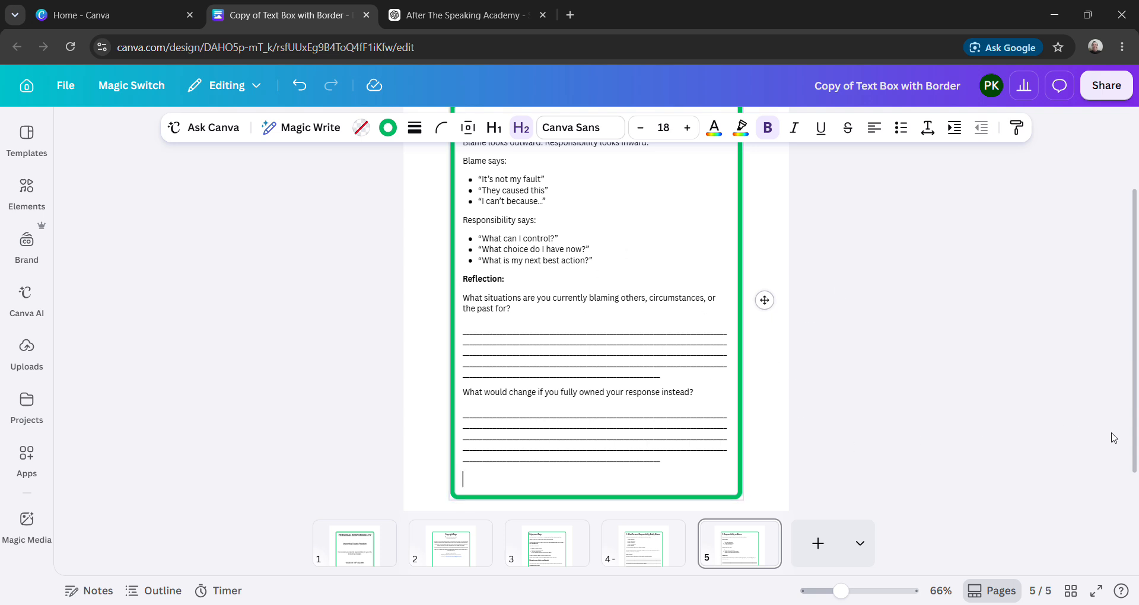
{"action": "scroll", "coordinate": [1133, 422], "scroll_direction": "up", "scroll_amount": 1}
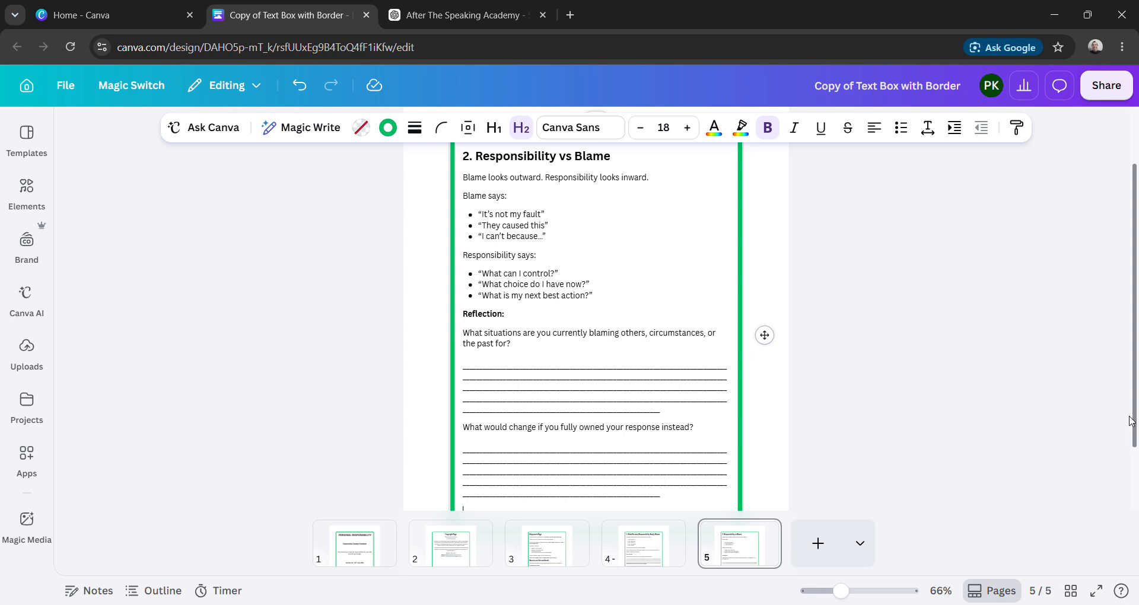
{"action": "scroll", "coordinate": [1133, 425], "scroll_direction": "up", "scroll_amount": 2}
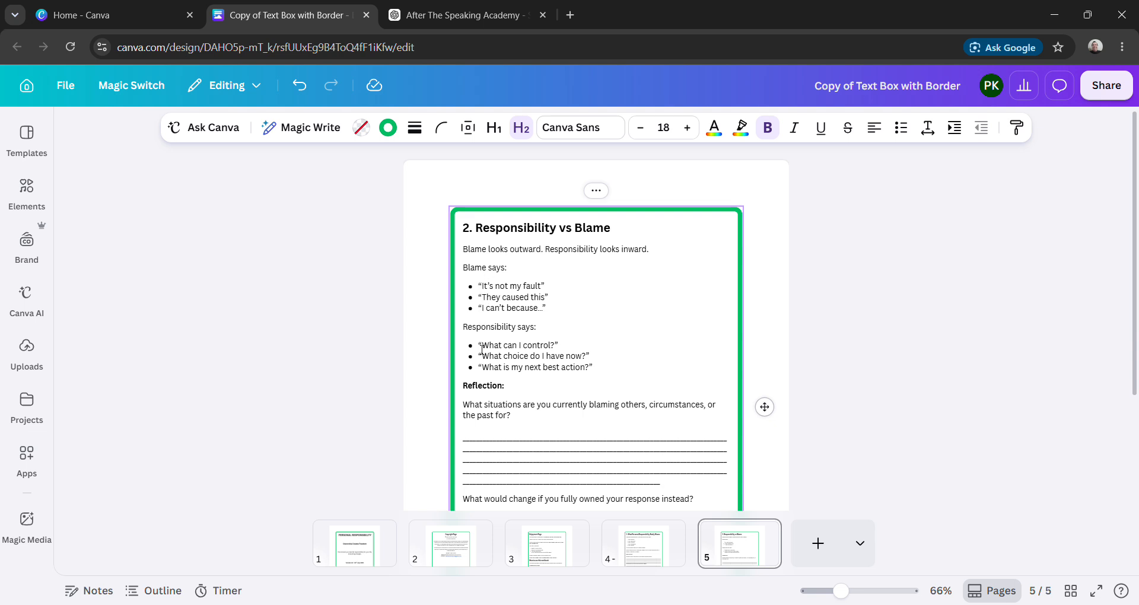
- Remove the quotation marks around the "It's not my fault" and "They caused this" bullets
{"action": "left_click", "coordinate": [551, 291]}
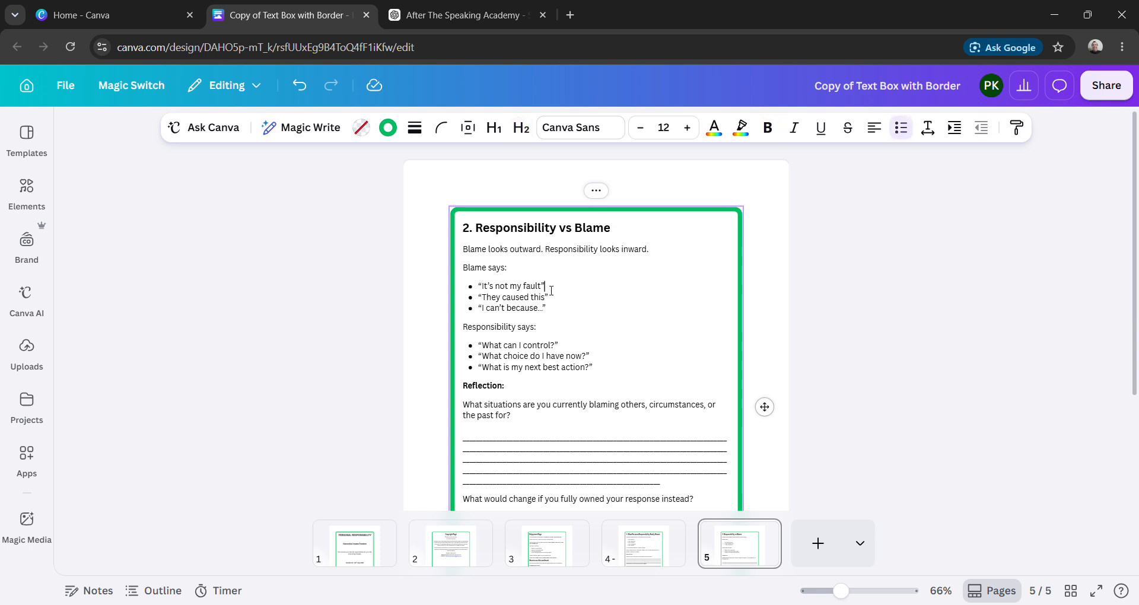
{"action": "key", "text": "Left"}
{"action": "key", "text": "Left"}
{"action": "key", "text": "Left"}
{"action": "key", "text": "Left"}
{"action": "key", "text": "Left"}
{"action": "key", "text": "Left"}
{"action": "key", "text": "Left"}
{"action": "key", "text": "Left"}
{"action": "key", "text": "Left"}
{"action": "key", "text": "Left"}
{"action": "key", "text": "Left"}
{"action": "key", "text": "Left"}
{"action": "key", "text": "Left"}
{"action": "key", "text": "Left"}
{"action": "key", "text": "Left"}
{"action": "key", "text": "Left"}
{"action": "key", "text": "Left"}
{"action": "key", "text": "BackSpace"}
{"action": "key", "text": "Down"}
{"action": "key", "text": "Right"}
{"action": "key", "text": "BackSpace"}
{"action": "key", "text": "Right"}
{"action": "key", "text": "Right"}
{"action": "key", "text": "Right"}
{"action": "key", "text": "Right"}
{"action": "key", "text": "Right"}
{"action": "key", "text": "Right"}
{"action": "key", "text": "Right"}
{"action": "key", "text": "Right"}
{"action": "key", "text": "Right"}
{"action": "key", "text": "Right"}
{"action": "key", "text": "Right"}
{"action": "key", "text": "Right"}
{"action": "key", "text": "Right"}
{"action": "key", "text": "Right"}
{"action": "key", "text": "Right"}
{"action": "key", "text": "Right"}
{"action": "key", "text": "Right"}
{"action": "key", "text": "BackSpace"}
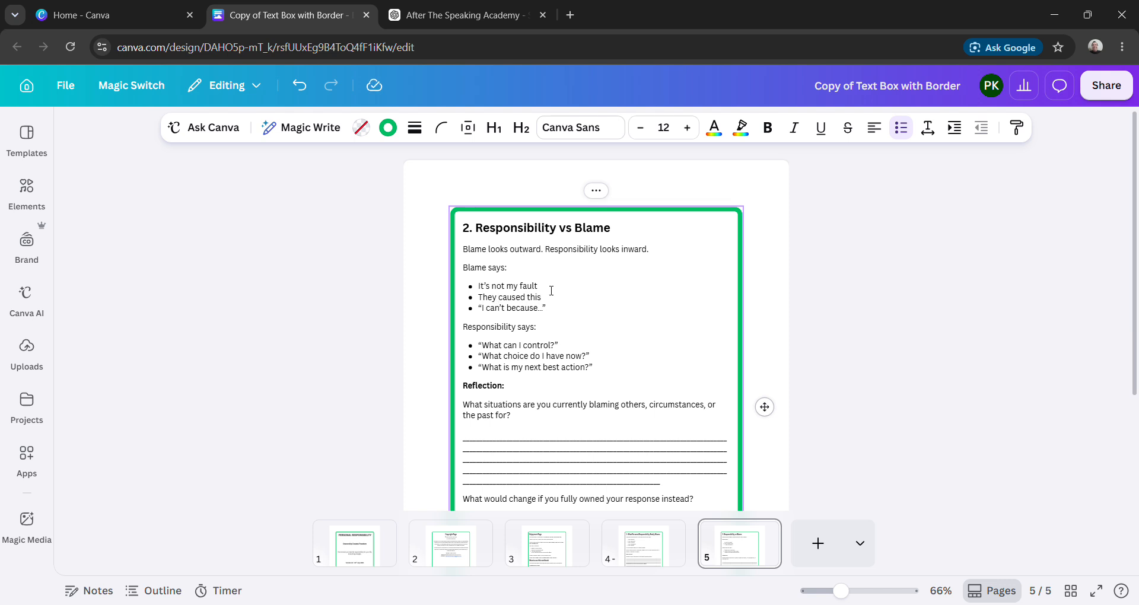
- Delete the closing quotation mark and the "I" from the "I can't because…" bullet, and both quotation marks around "What can I control?"
{"action": "key", "text": "BackSpace"}
{"action": "key", "text": "Left"}
{"action": "key", "text": "Left"}
{"action": "key", "text": "BackSpace"}
{"action": "key", "text": "Down"}
{"action": "key", "text": "BackSpace"}
- Remove the quotation marks around the "What choice do I have now?" bullet
{"action": "key", "text": "Right"}
{"action": "key", "text": "Right"}
{"action": "key", "text": "Right"}
{"action": "key", "text": "Right"}
{"action": "key", "text": "Right"}
{"action": "key", "text": "Right"}
{"action": "key", "text": "Right"}
{"action": "key", "text": "Right"}
{"action": "key", "text": "Right"}
{"action": "key", "text": "Right"}
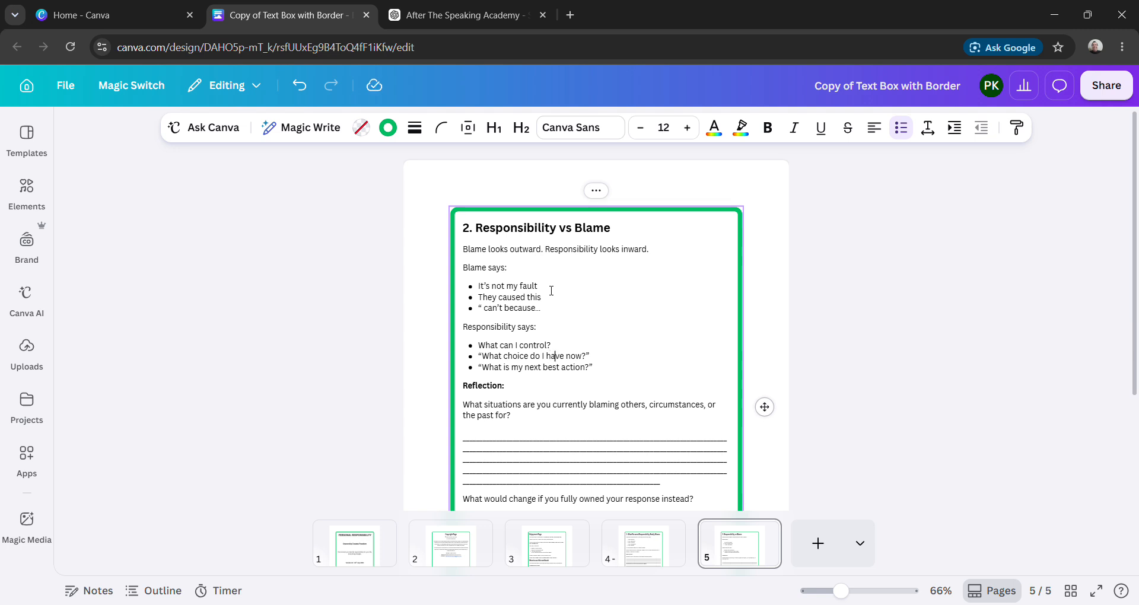
{"action": "key", "text": "Right"}
{"action": "key", "text": "Right"}
{"action": "key", "text": "Right"}
{"action": "key", "text": "Right"}
{"action": "key", "text": "Right"}
{"action": "key", "text": "BackSpace"}
{"action": "key", "text": "Left"}
{"action": "key", "text": "Left"}
{"action": "key", "text": "Left"}
{"action": "key", "text": "Left"}
{"action": "key", "text": "Left"}
{"action": "key", "text": "Left"}
{"action": "key", "text": "Left"}
{"action": "key", "text": "Left"}
{"action": "key", "text": "Left"}
{"action": "key", "text": "Left"}
{"action": "key", "text": "Left"}
{"action": "key", "text": "Left"}
{"action": "key", "text": "Left"}
{"action": "key", "text": "Left"}
{"action": "key", "text": "Left"}
{"action": "key", "text": "Left"}
{"action": "key", "text": "Left"}
{"action": "key", "text": "BackSpace"}
- Remove the quotation marks around the "What is my next best action?" bullet
{"action": "key", "text": "Down"}
{"action": "key", "text": "Delete"}
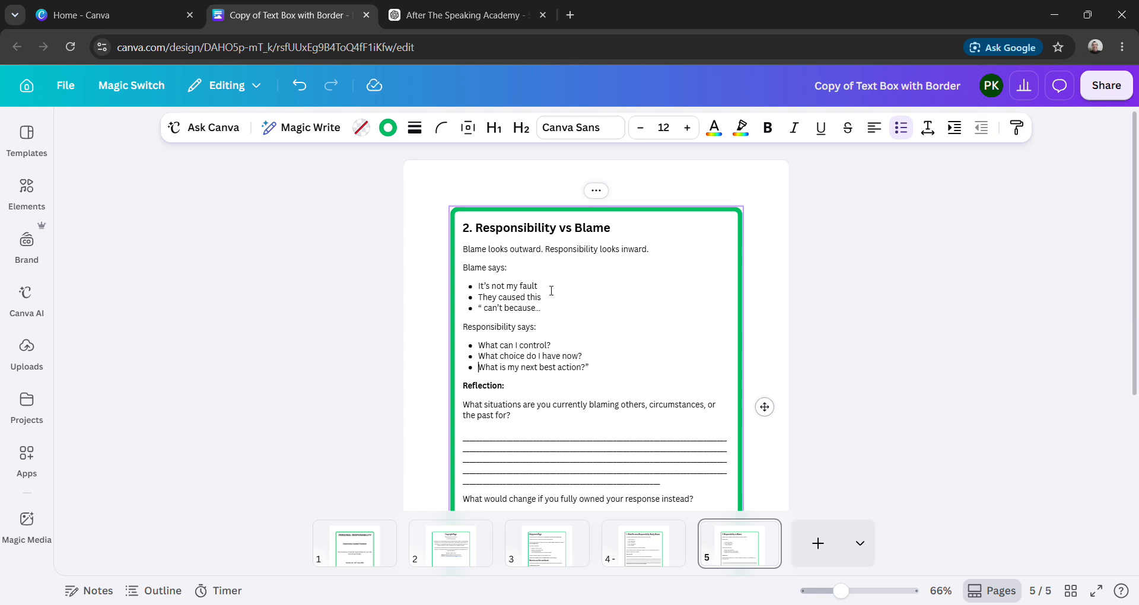
{"action": "key", "text": "Right"}
{"action": "key", "text": "Right"}
{"action": "key", "text": "Right"}
{"action": "key", "text": "Right"}
{"action": "key", "text": "Right"}
{"action": "key", "text": "Right"}
{"action": "key", "text": "Right"}
{"action": "key", "text": "Right"}
{"action": "key", "text": "Right"}
{"action": "key", "text": "Right"}
{"action": "key", "text": "Right"}
{"action": "key", "text": "Right"}
{"action": "key", "text": "Right"}
{"action": "key", "text": "Right"}
{"action": "key", "text": "Right"}
{"action": "key", "text": "Right"}
{"action": "key", "text": "Right"}
{"action": "key", "text": "Right"}
{"action": "key", "text": "Right"}
{"action": "key", "text": "Right"}
{"action": "key", "text": "Right"}
{"action": "key", "text": "Right"}
{"action": "key", "text": "Right"}
{"action": "key", "text": "BackSpace"}
- Set the font size of the "Reflection:" heading on page 5 to 14
{"action": "left_click", "coordinate": [512, 394]}
{"action": "left_click_drag", "start_coordinate": [512, 393], "coordinate": [462, 387]}
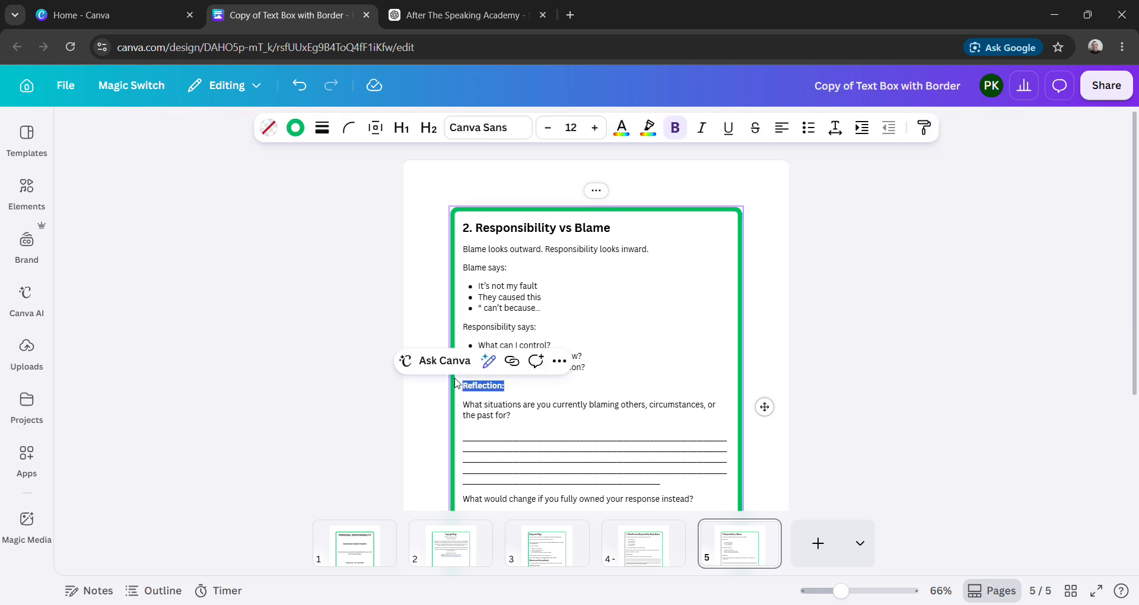
{"action": "left_click", "coordinate": [571, 128]}
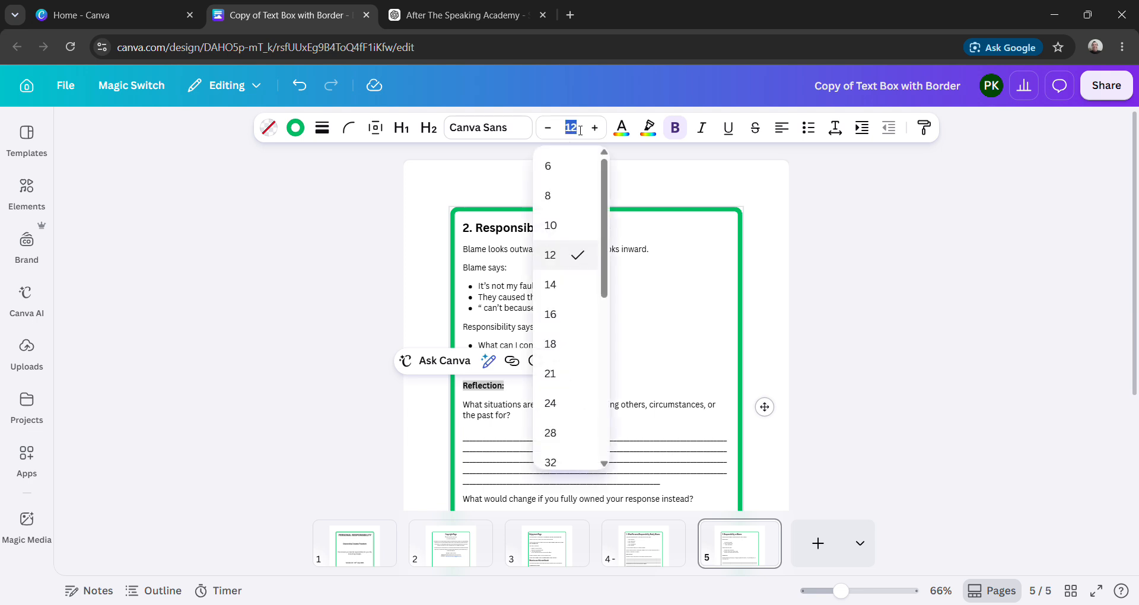
{"action": "left_click", "coordinate": [566, 294]}
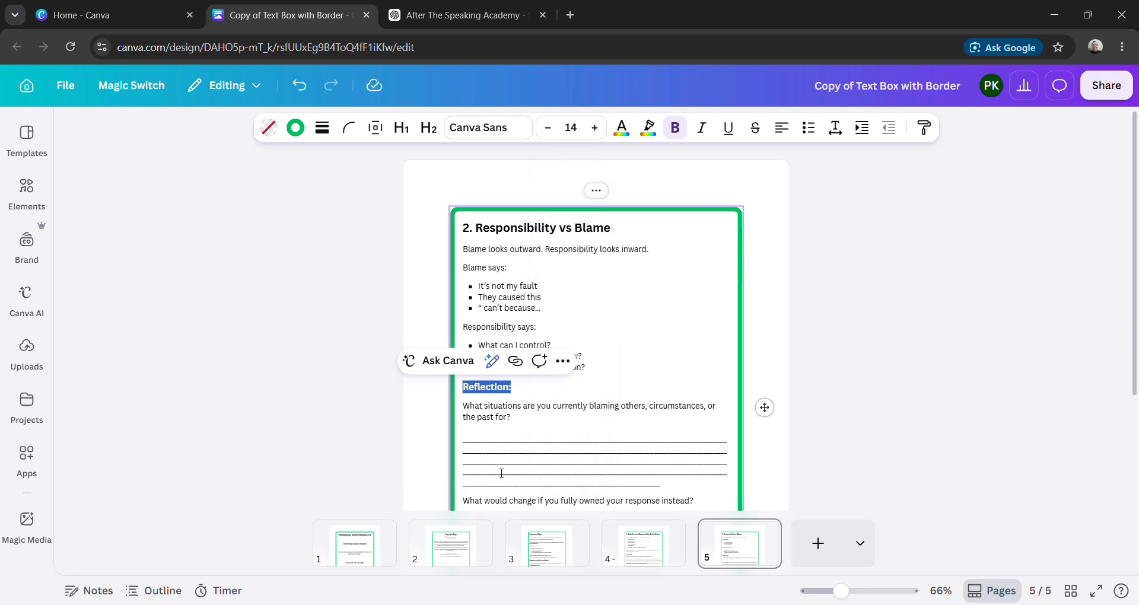
- Under the "What situations are you currently blaming…" question, remove the blank line above the answer lines and delete the short last line with its gap
{"action": "left_click", "coordinate": [468, 442]}
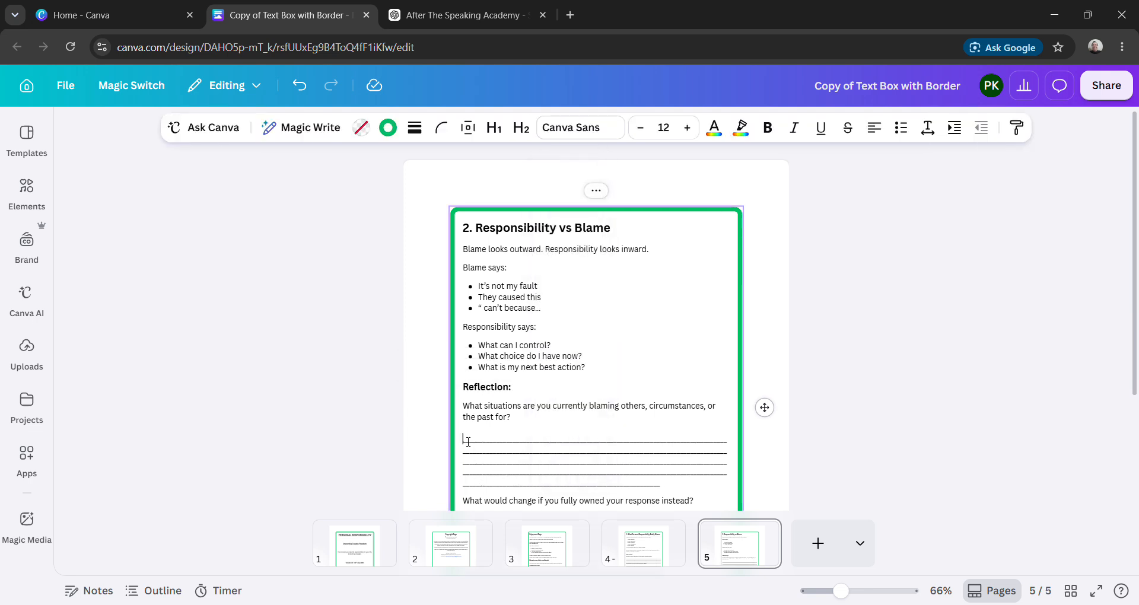
{"action": "key", "text": "BackSpace"}
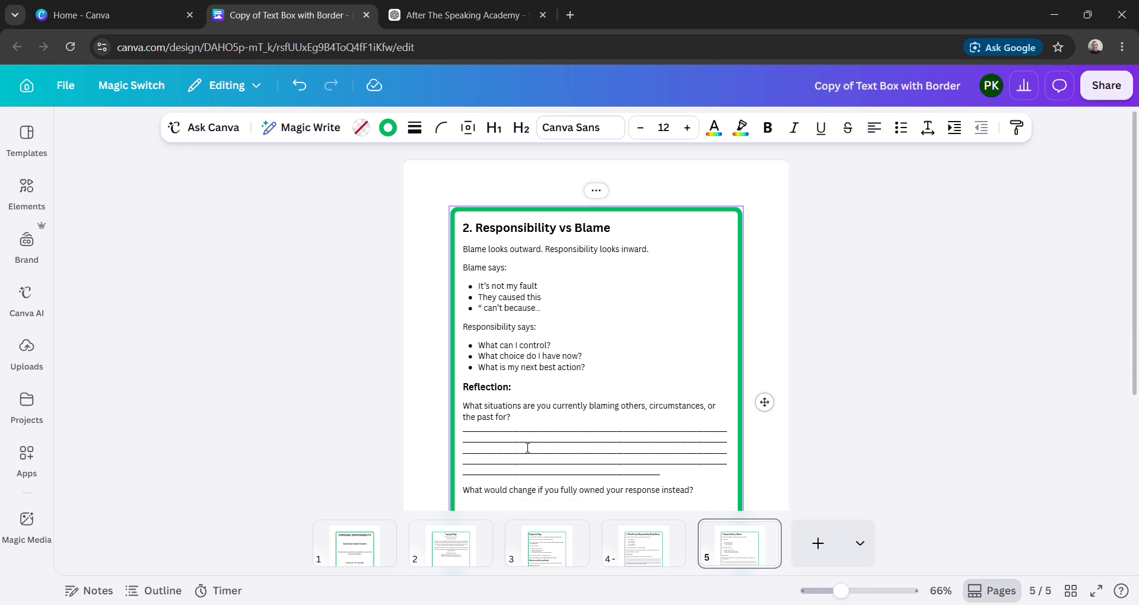
{"action": "left_click_drag", "start_coordinate": [666, 477], "coordinate": [464, 480]}
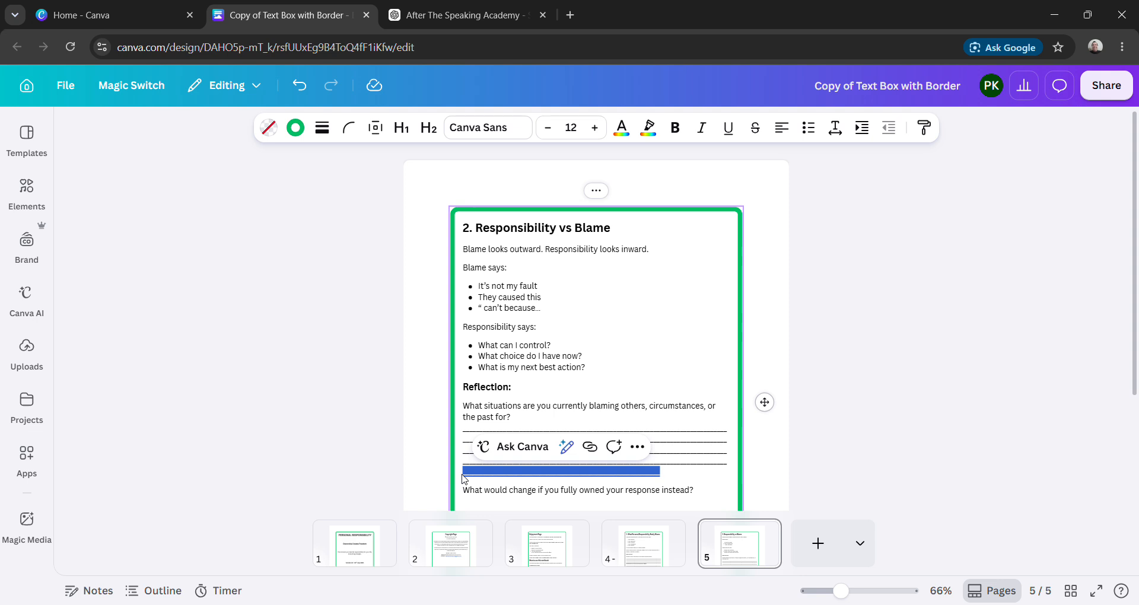
{"action": "key", "text": "BackSpace"}
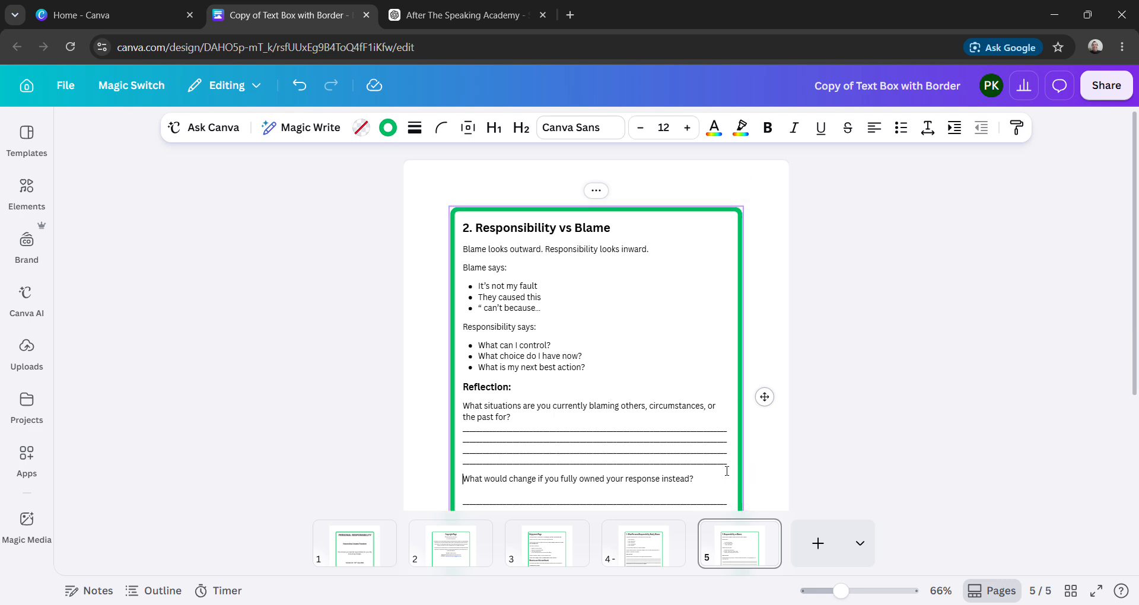
{"action": "key", "text": "BackSpace"}
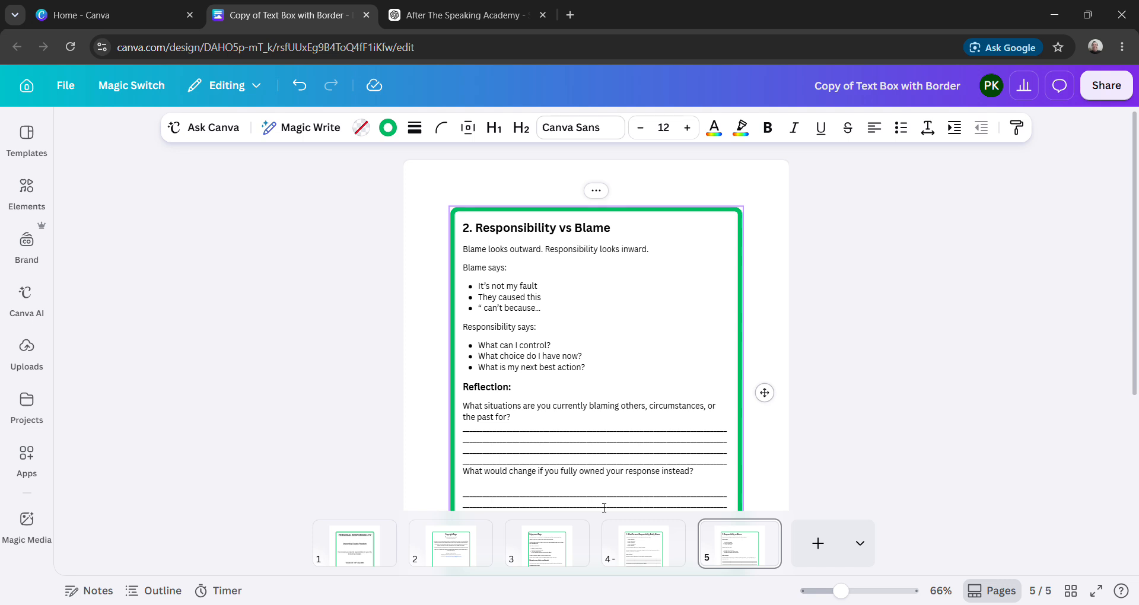
- Remove the blank line below "What would change if you fully owned your response instead?" and delete the short last answer line
{"action": "left_click", "coordinate": [471, 496]}
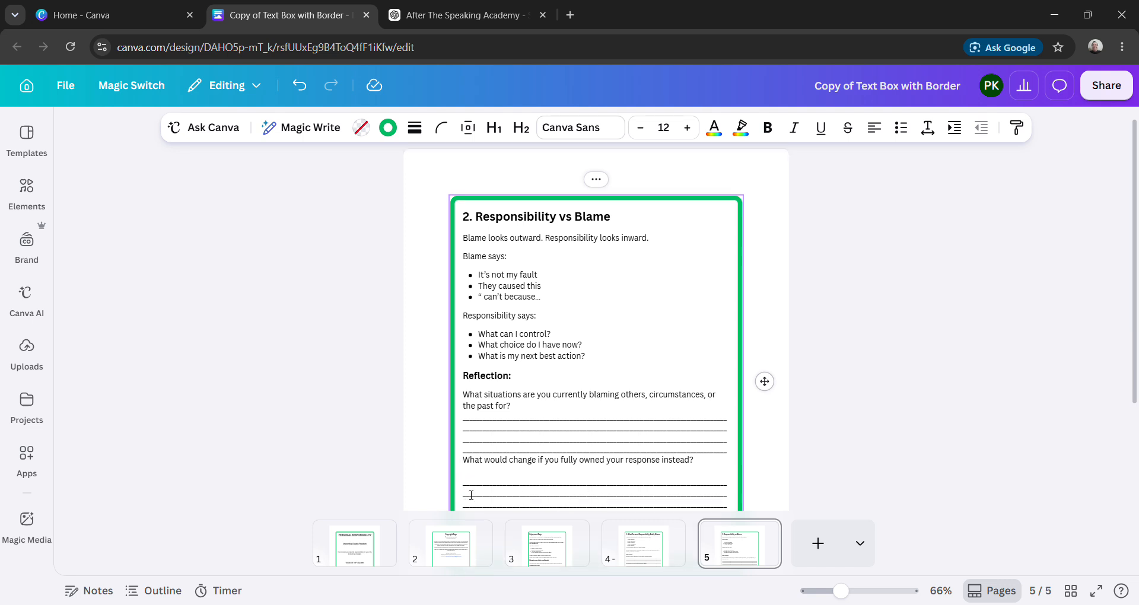
{"action": "key", "text": "Left"}
{"action": "key", "text": "BackSpace"}
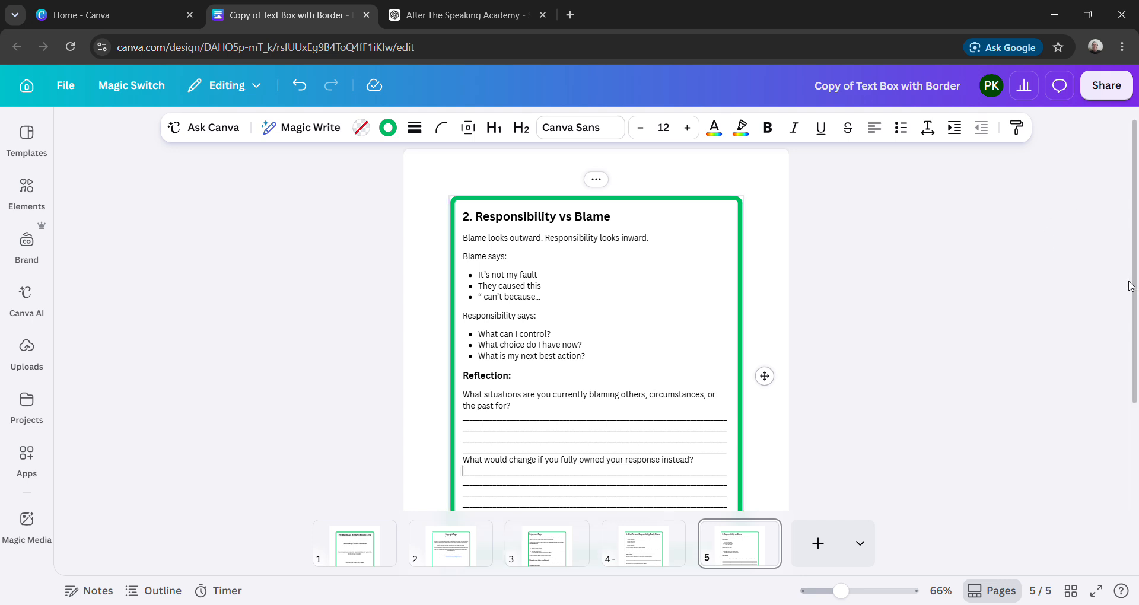
{"action": "scroll", "coordinate": [1135, 308], "scroll_direction": "down", "scroll_amount": 2}
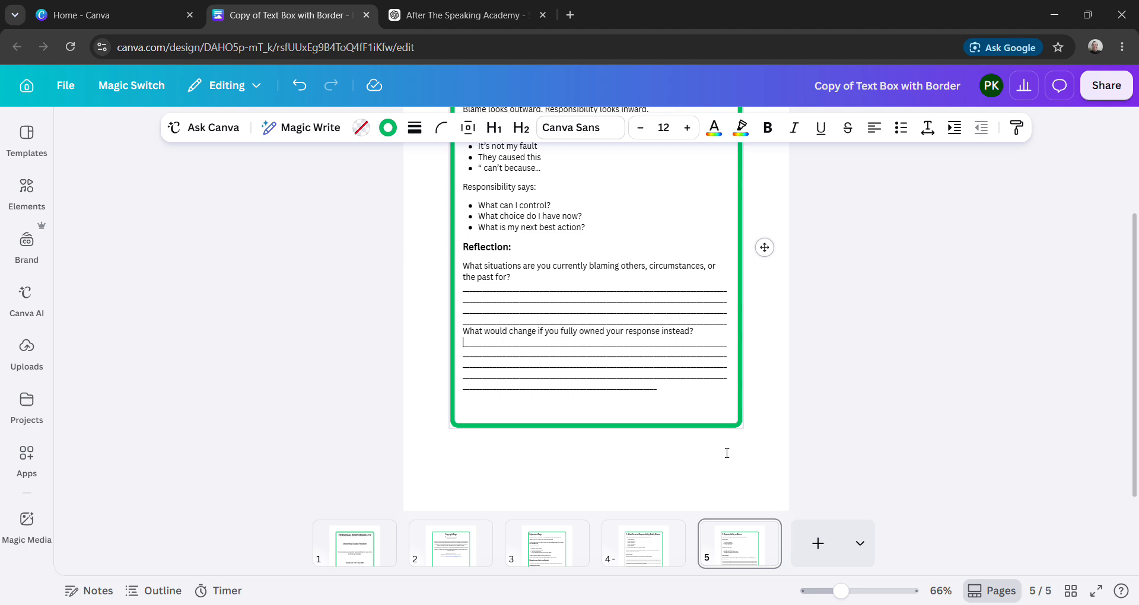
{"action": "left_click_drag", "start_coordinate": [670, 392], "coordinate": [461, 393]}
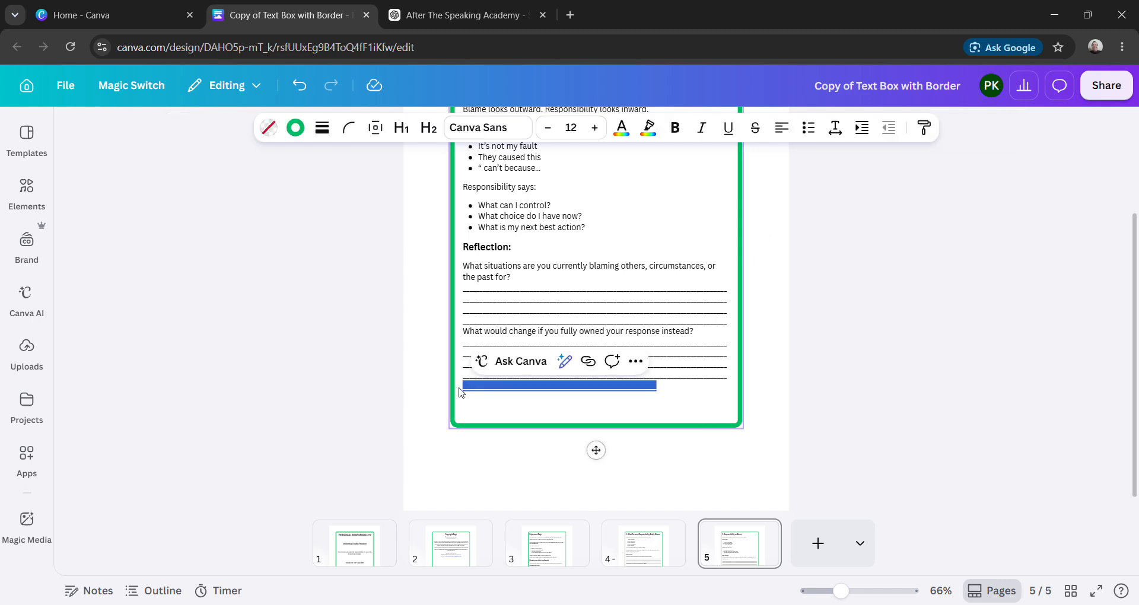
{"action": "key", "text": "BackSpace"}
{"action": "key", "text": "BackSpace"}
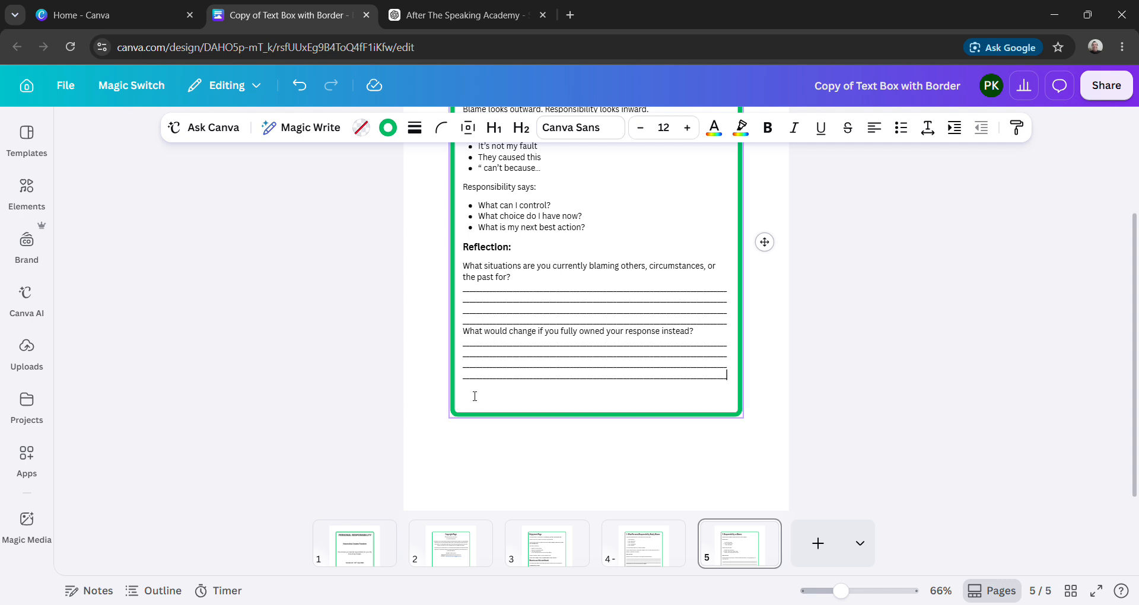
- Add blank lines below the last answer line so the green border extends down page 5 without spilling onto another page
{"action": "left_click", "coordinate": [471, 403]}
{"action": "key", "text": "Return"}
{"action": "key", "text": "Return"}
{"action": "key", "text": "Return"}
{"action": "key", "text": "Return"}
{"action": "key", "text": "Return"}
{"action": "key", "text": "Return"}
{"action": "key", "text": "Return"}
{"action": "key", "text": "Return"}
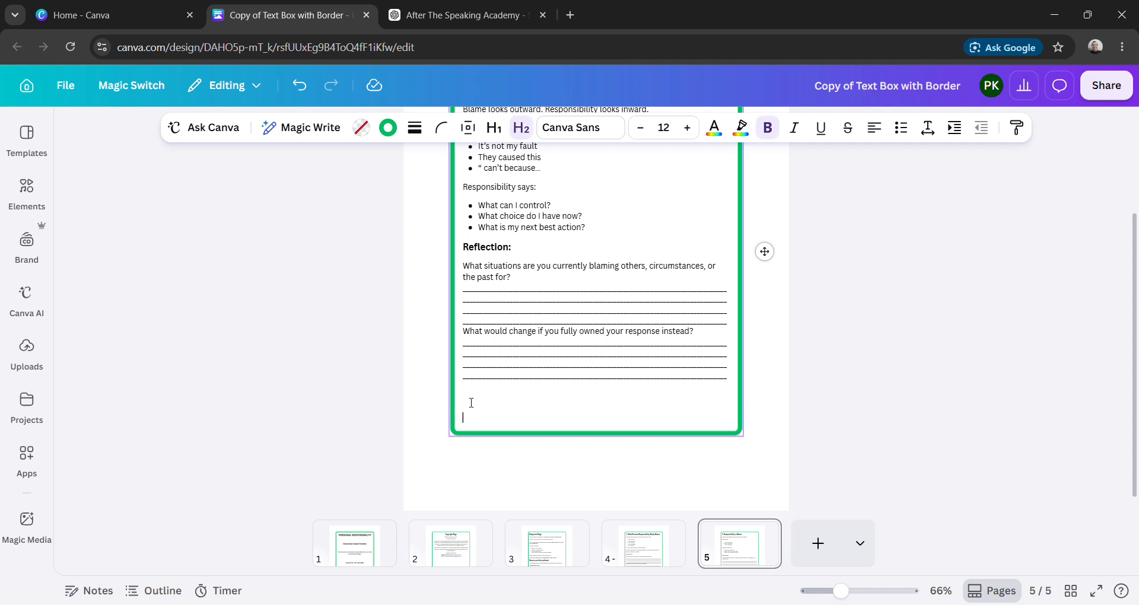
{"action": "key", "text": "Return"}
{"action": "key", "text": "Return"}
{"action": "key", "text": "Return"}
{"action": "key", "text": "Return"}
{"action": "key", "text": "Return"}
{"action": "key", "text": "Return"}
{"action": "key", "text": "Return"}
{"action": "key", "text": "Return"}
{"action": "key", "text": "Return"}
{"action": "key", "text": "Return"}
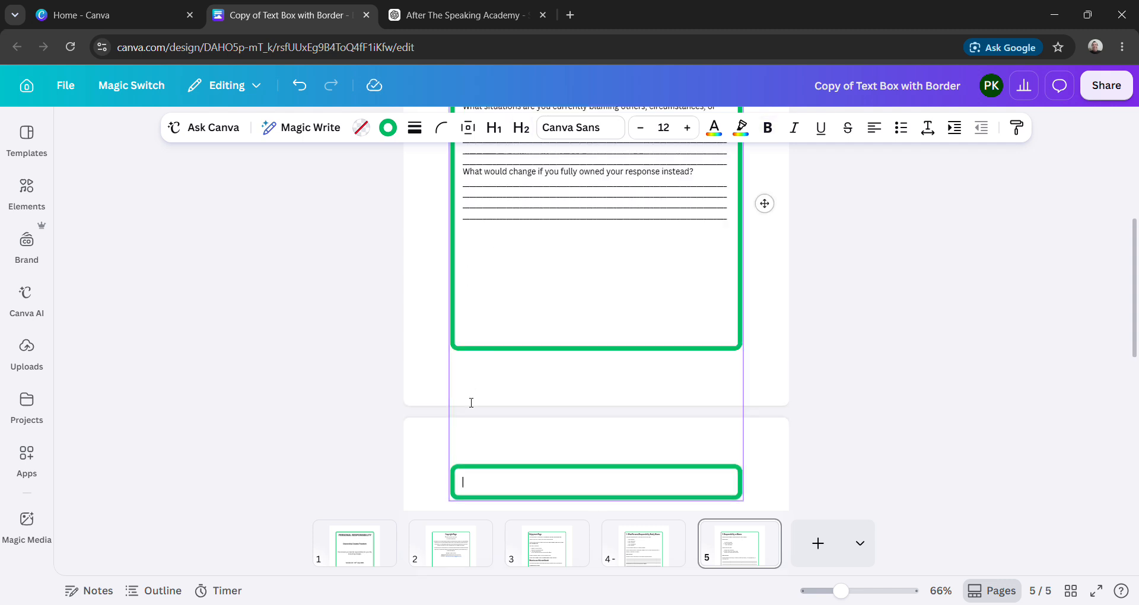
{"action": "key", "text": "BackSpace"}
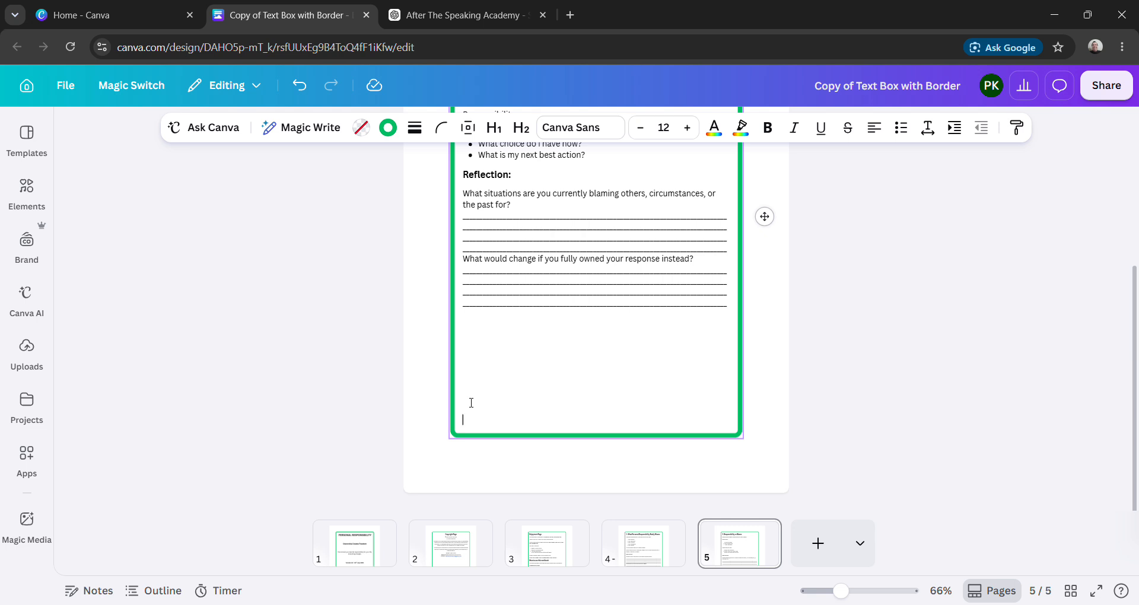